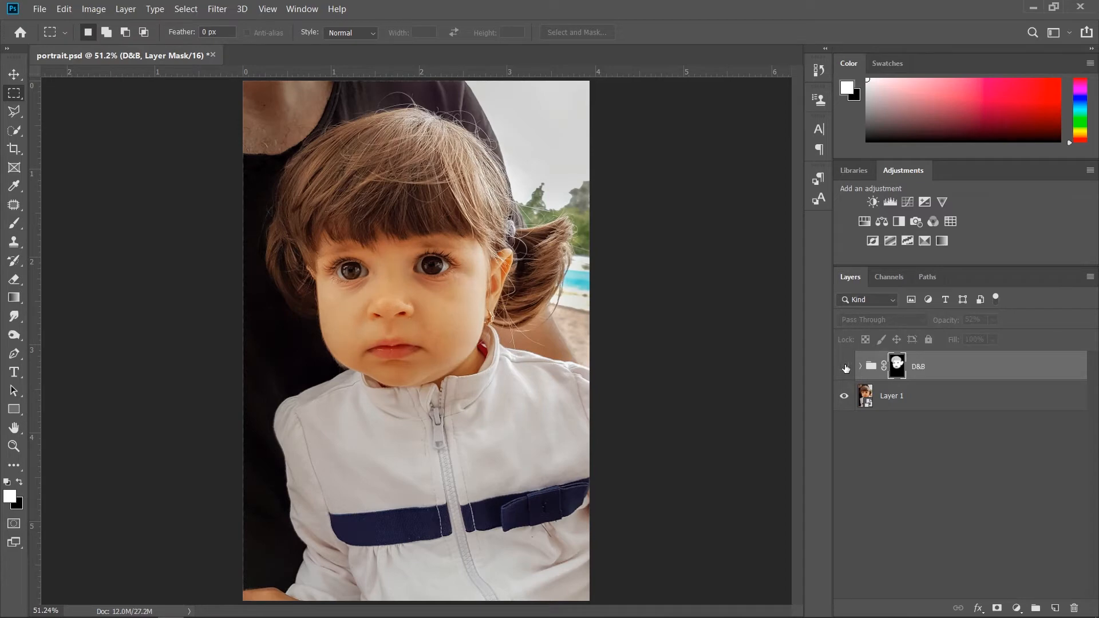
# Compare the child's face up close with the D&B group shown and hidden
pyautogui.click(844, 367)
pyautogui.click(844, 368)
pyautogui.press('z')
pyautogui.moveTo(402, 281); pyautogui.dragTo(420, 390)
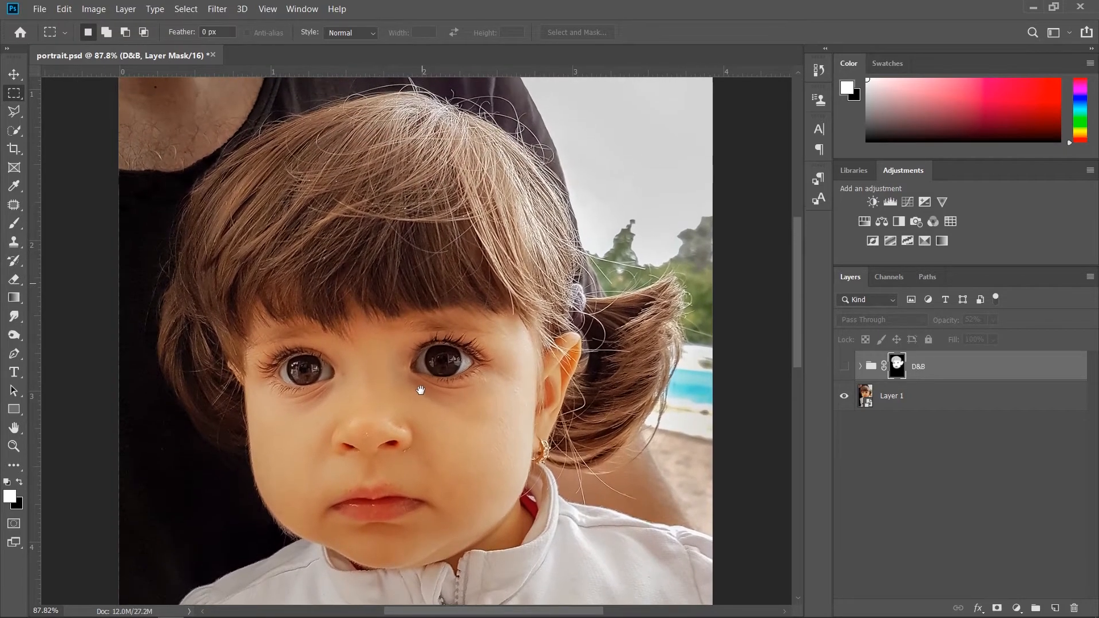
pyautogui.click(844, 366)
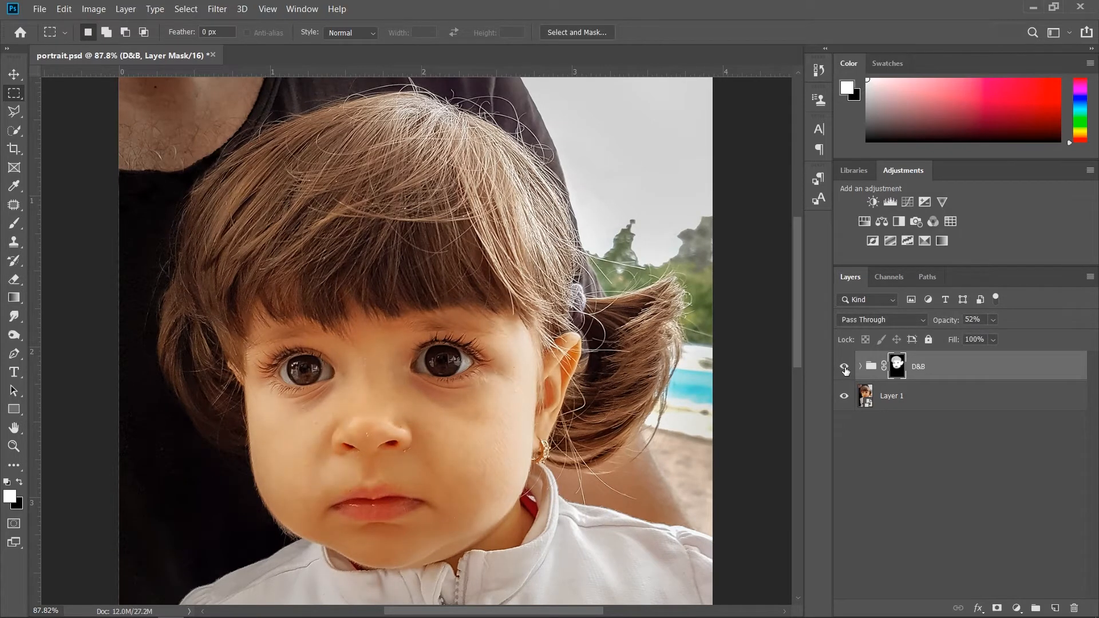
pyautogui.click(845, 369)
pyautogui.click(845, 368)
pyautogui.click(844, 368)
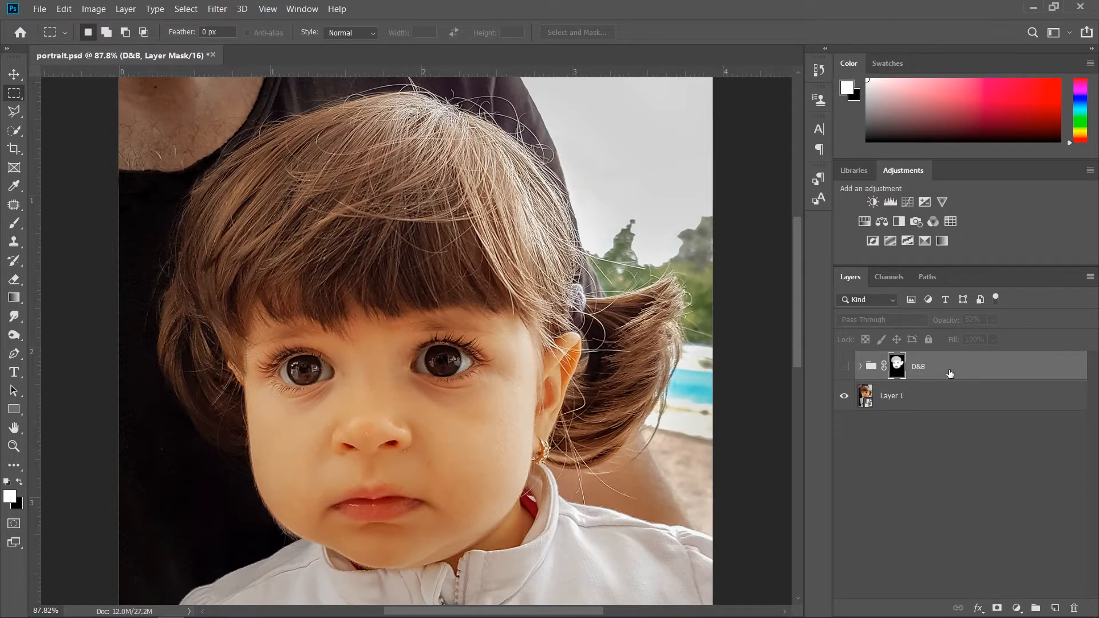
# Delete the D&B group and add a Black & White adjustment layer with default settings above the portrait
pyautogui.moveTo(949, 373); pyautogui.dragTo(1075, 607)
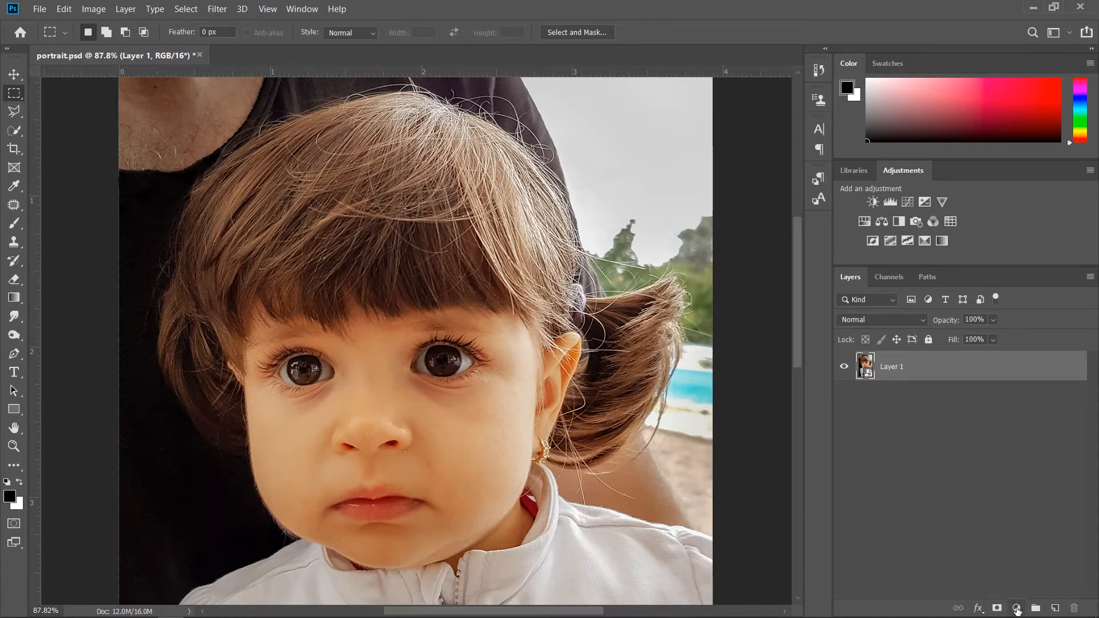
pyautogui.click(1016, 608)
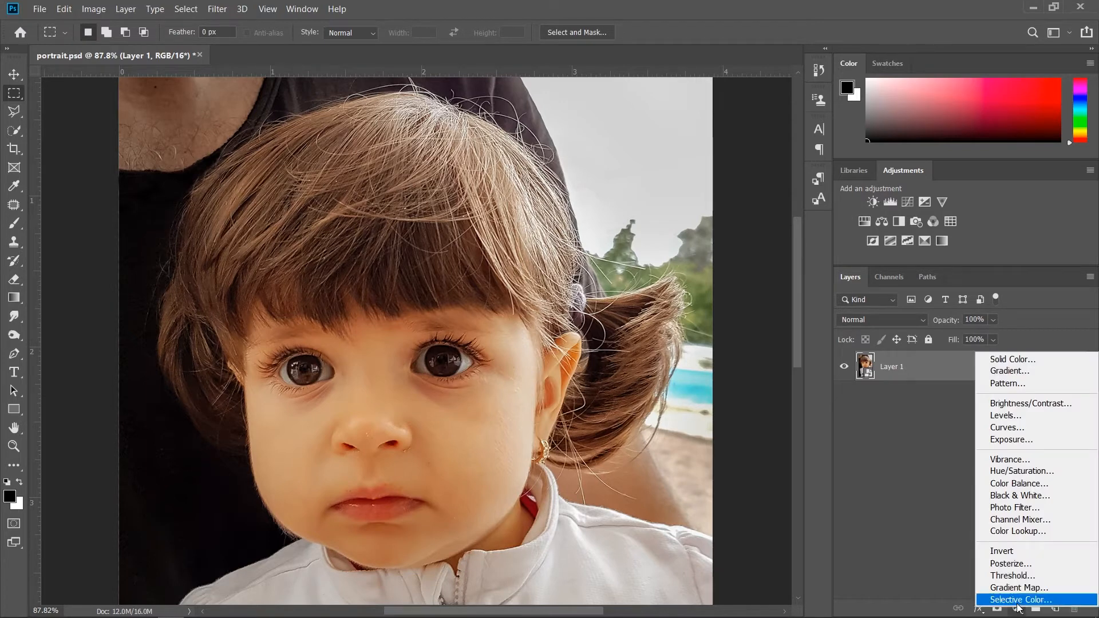
pyautogui.click(1003, 496)
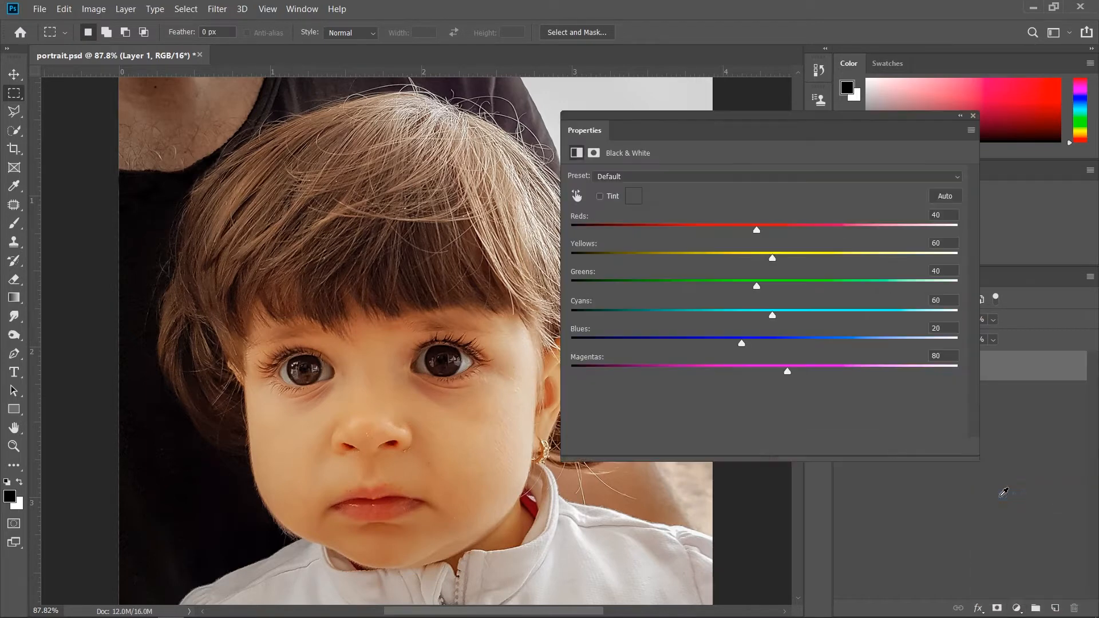
pyautogui.click(974, 116)
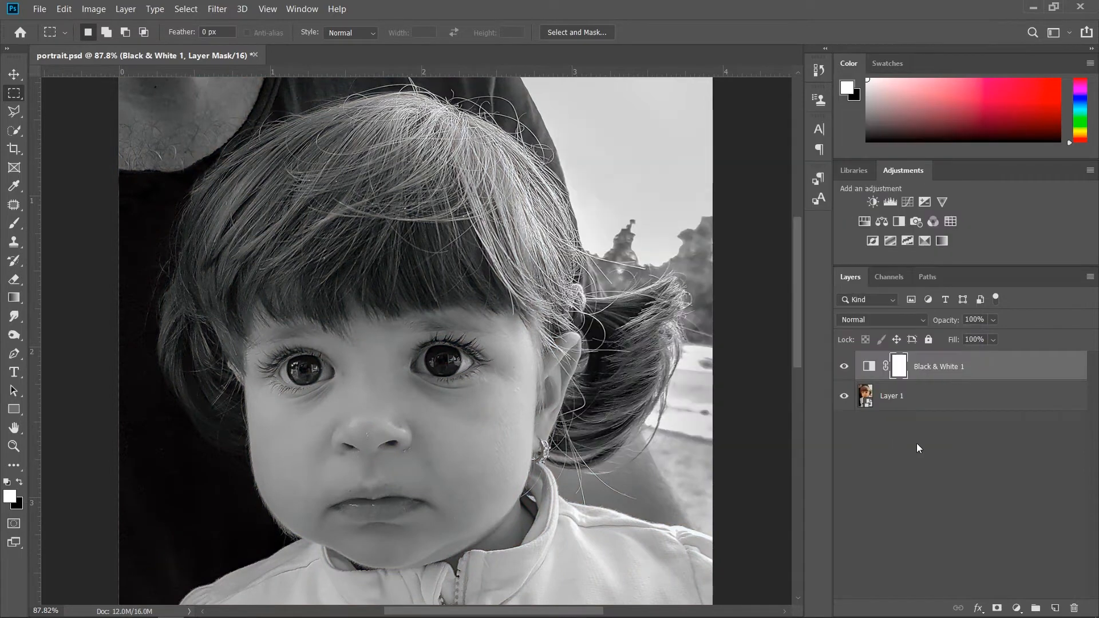
# Add a Curves adjustment layer on top, anchor its midpoint at 128/128, and lower the highlight end to output 0
pyautogui.click(1016, 608)
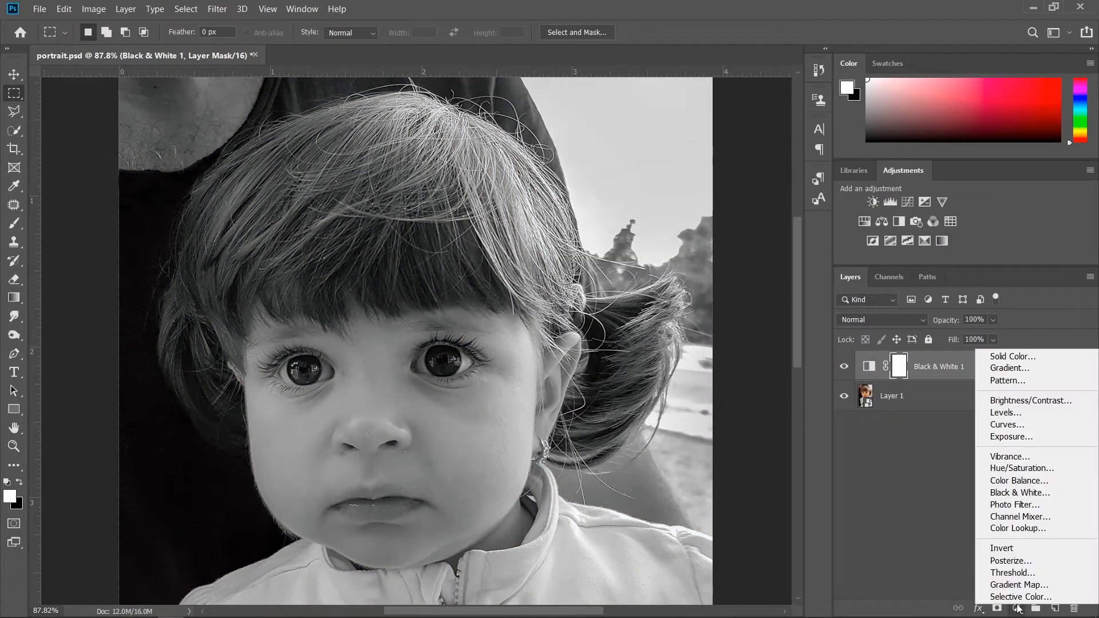
pyautogui.click(1011, 431)
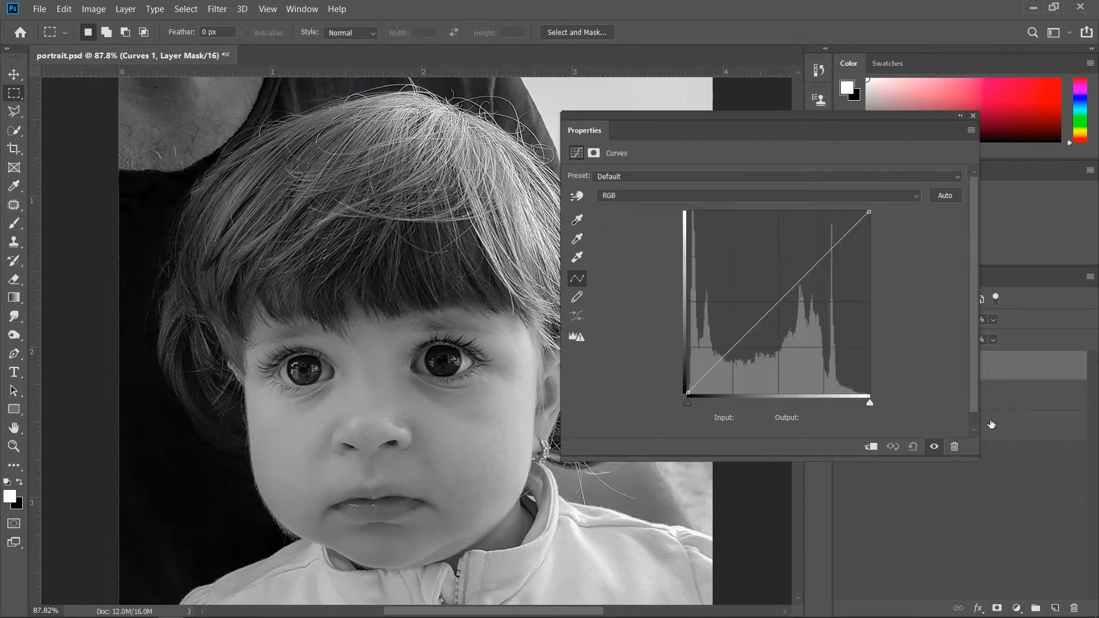
pyautogui.click(779, 302)
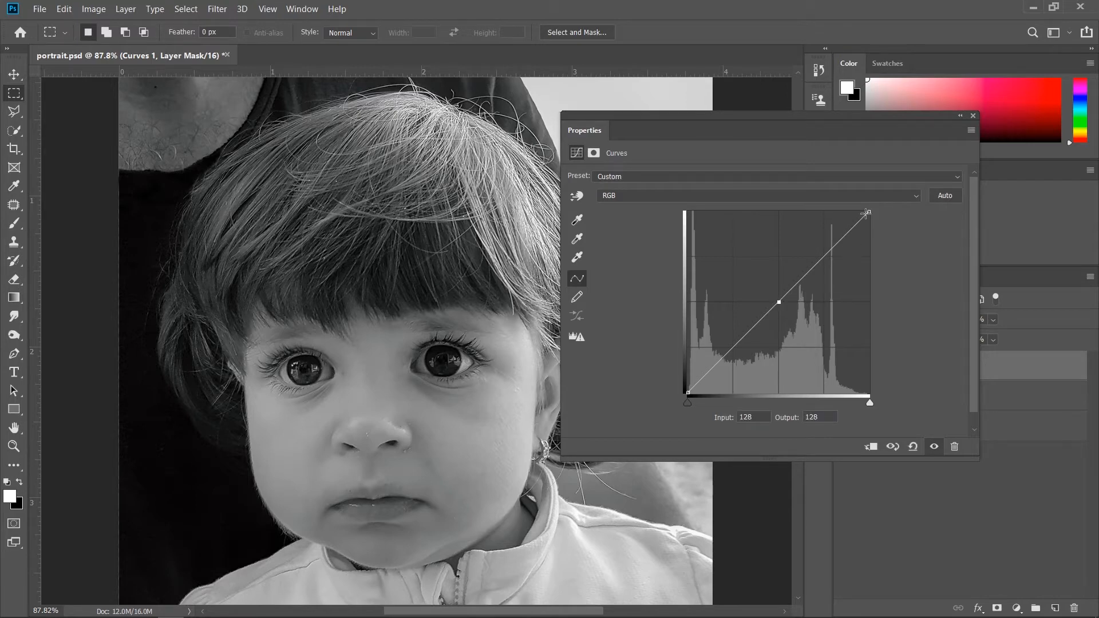
pyautogui.moveTo(869, 212); pyautogui.dragTo(865, 391)
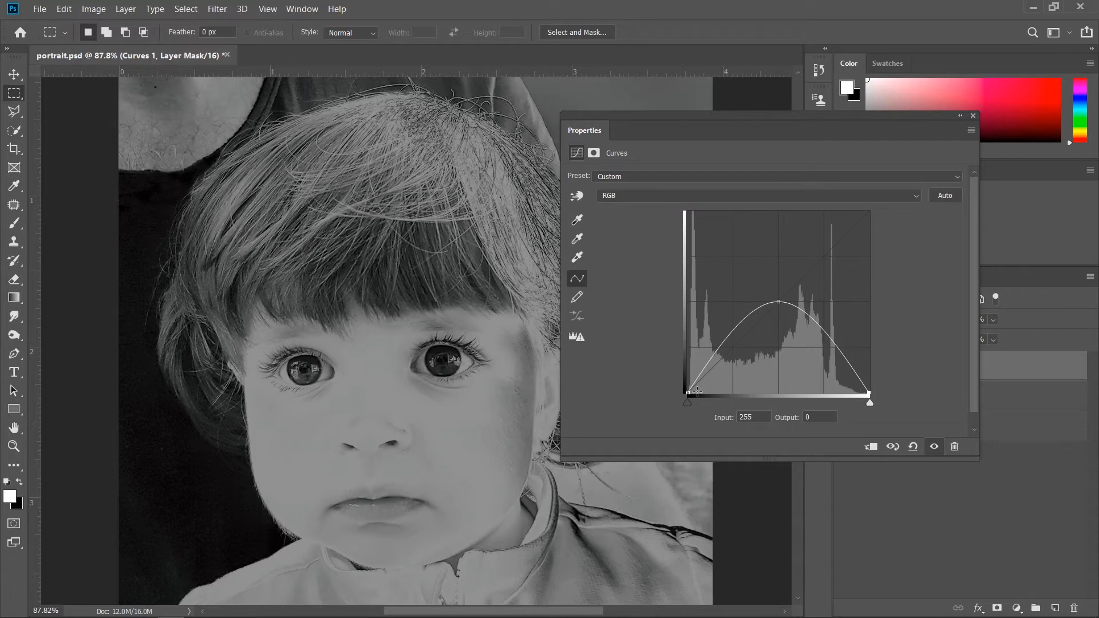
# Move the curve's end points inward to inputs 114 and 237, and raise the middle point to input 173, output 255
pyautogui.moveTo(688, 394); pyautogui.dragTo(769, 403)
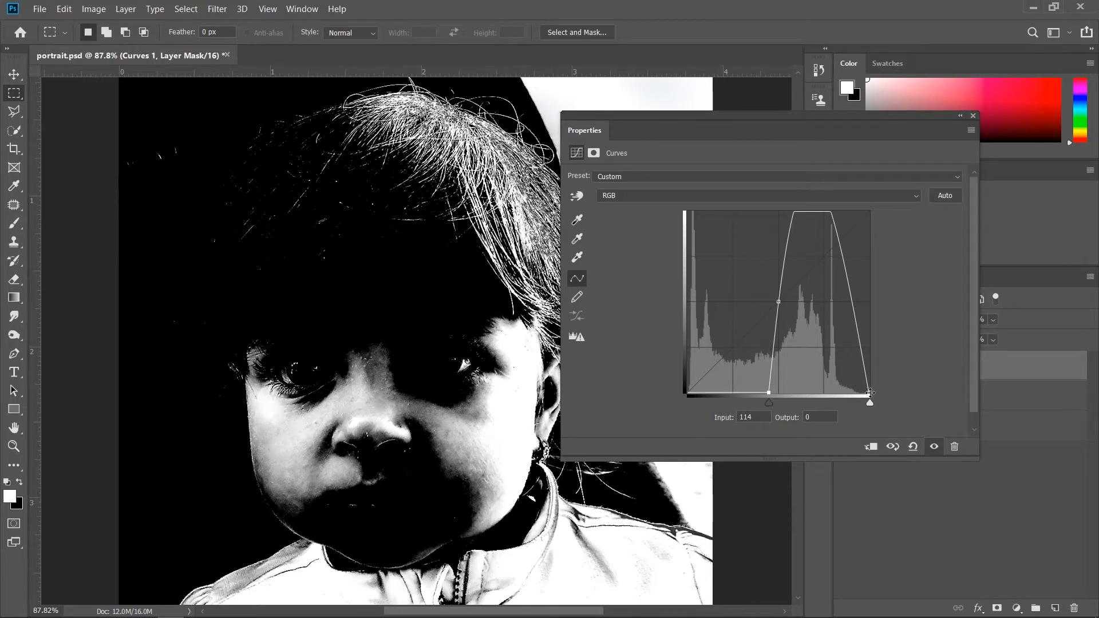
pyautogui.moveTo(870, 393); pyautogui.dragTo(857, 395)
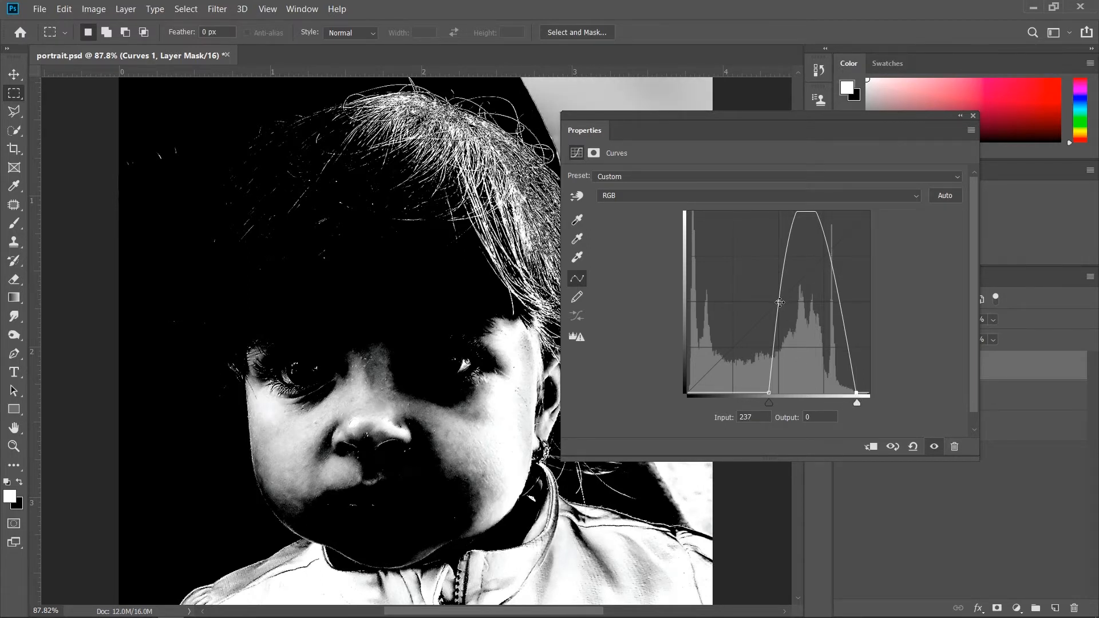
pyautogui.moveTo(780, 302); pyautogui.dragTo(810, 212)
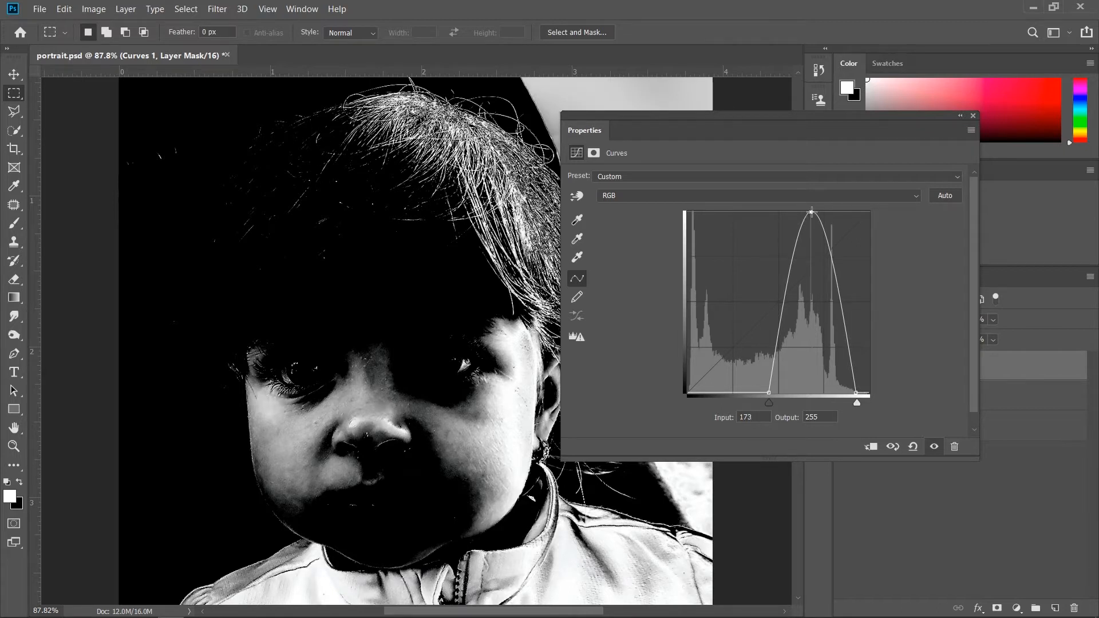
pyautogui.moveTo(810, 212); pyautogui.dragTo(812, 212)
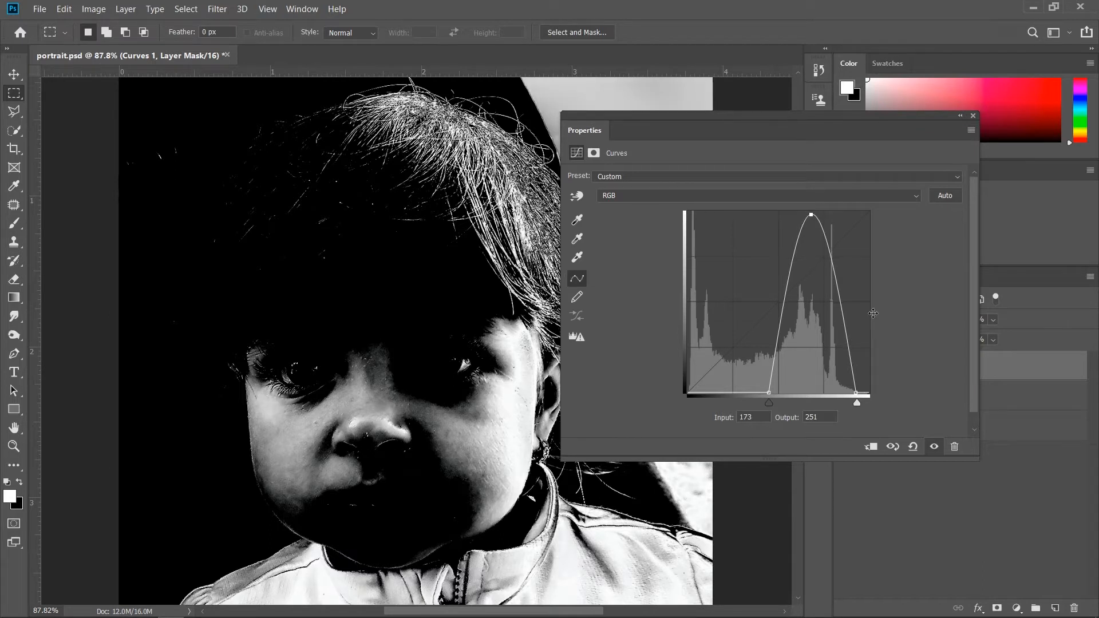
# Lower the curve's peak point at input 173 to output 186
pyautogui.press('Down')
pyautogui.press('Down')
pyautogui.press('Down')
pyautogui.press('Down')
pyautogui.press('Down')
pyautogui.press('Down')
pyautogui.press('Down')
pyautogui.press('Down')
pyautogui.press('Down')
pyautogui.press('Down')
pyautogui.press('Down')
pyautogui.press('Down')
pyautogui.press('Down')
pyautogui.press('Down')
pyautogui.press('Down')
pyautogui.press('Down')
pyautogui.press('Down')
pyautogui.press('Down')
pyautogui.press('Down')
pyautogui.press('Down')
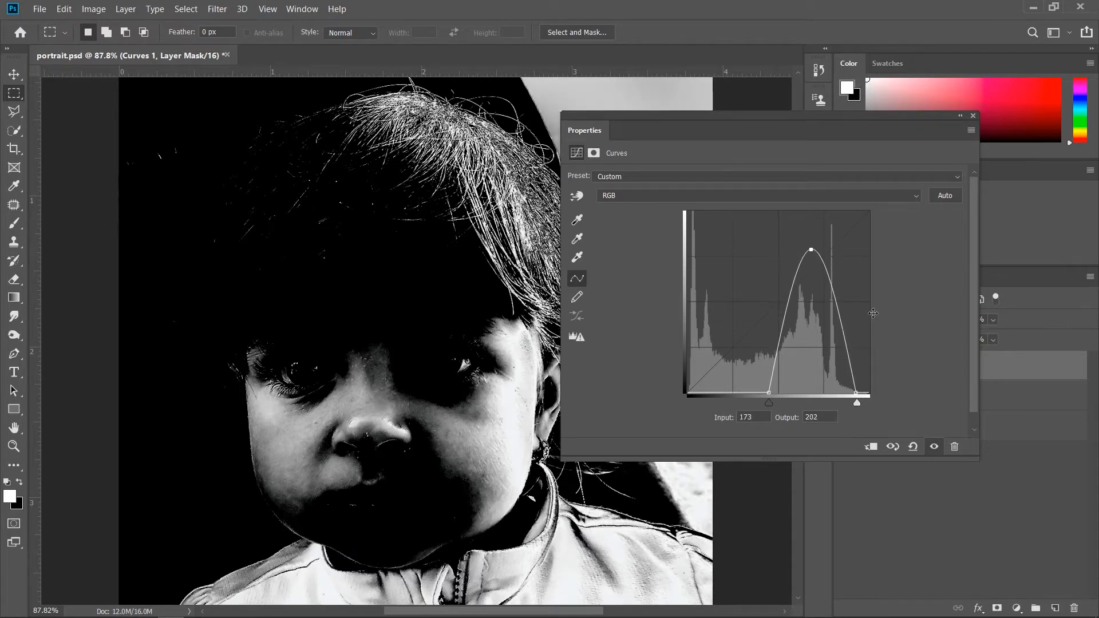
pyautogui.press('Down')
pyautogui.press('Down')
pyautogui.press('Down')
pyautogui.press('Down')
pyautogui.press('Down')
pyautogui.press('Down')
pyautogui.press('Down')
pyautogui.press('Down')
pyautogui.press('Down')
pyautogui.press('Down')
pyautogui.press('Down')
pyautogui.press('Down')
pyautogui.press('Down')
pyautogui.press('Down')
pyautogui.press('Down')
pyautogui.press('Down')
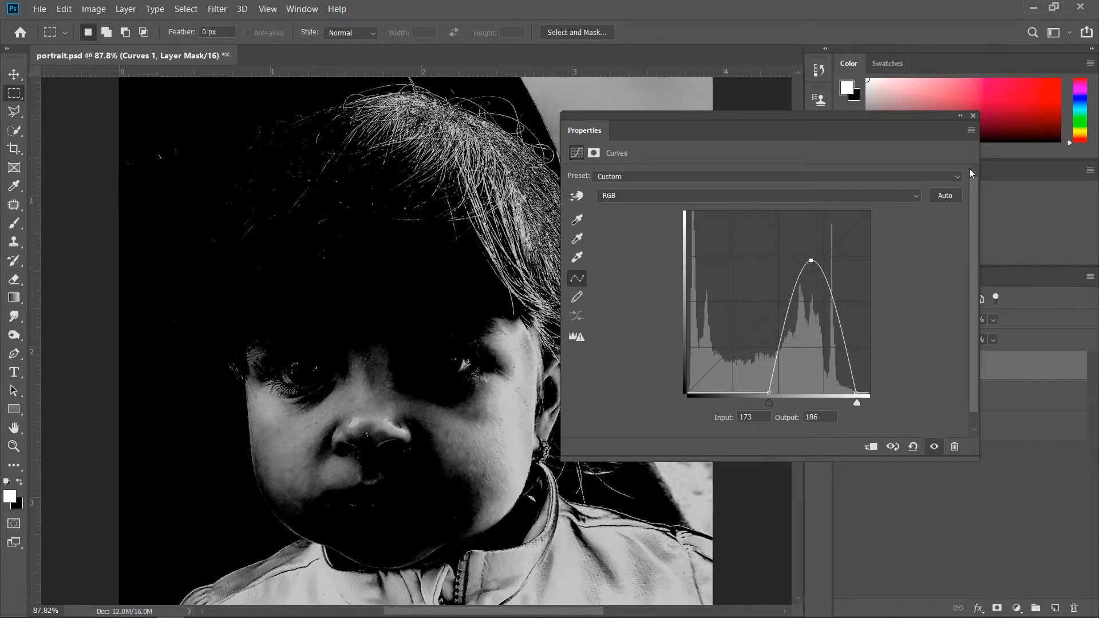
pyautogui.click(972, 115)
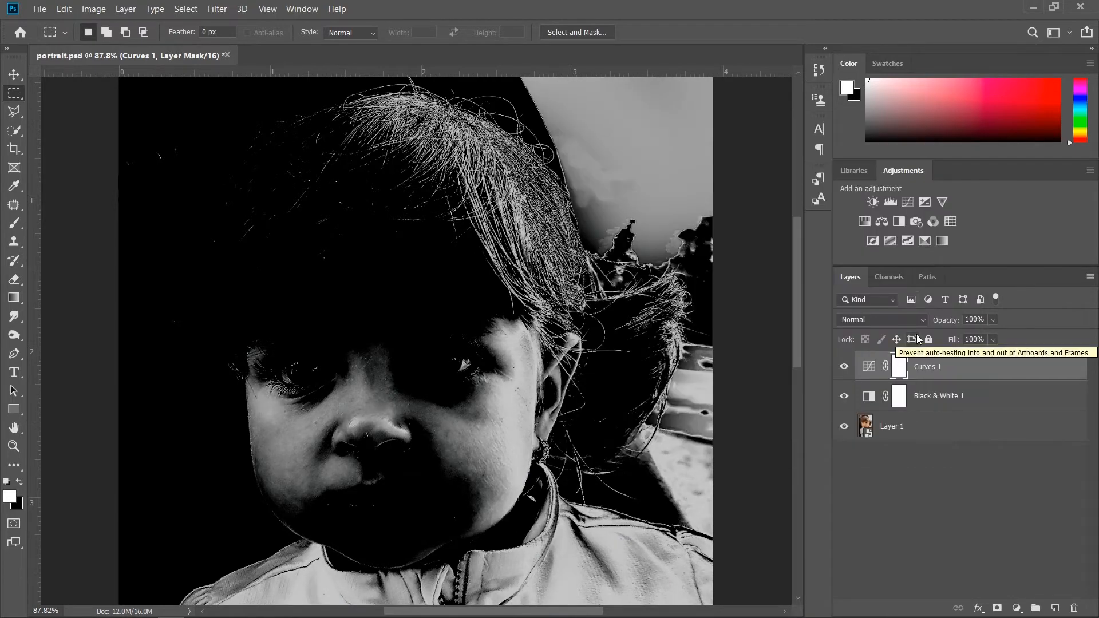
# Adjust the Black & White layer's color mix, setting Reds to 57 and Yellows to 49
pyautogui.doubleClick(868, 399)
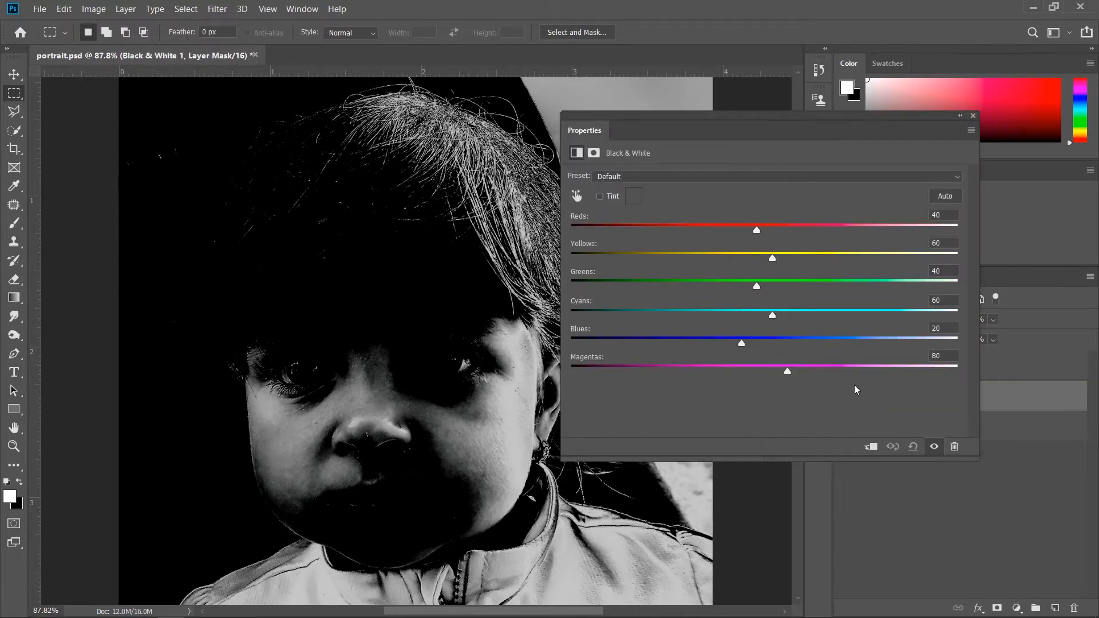
pyautogui.moveTo(756, 229)
pyautogui.mouseDown()
pyautogui.moveTo(744, 231)
pyautogui.moveTo(773, 239)
pyautogui.mouseUp()
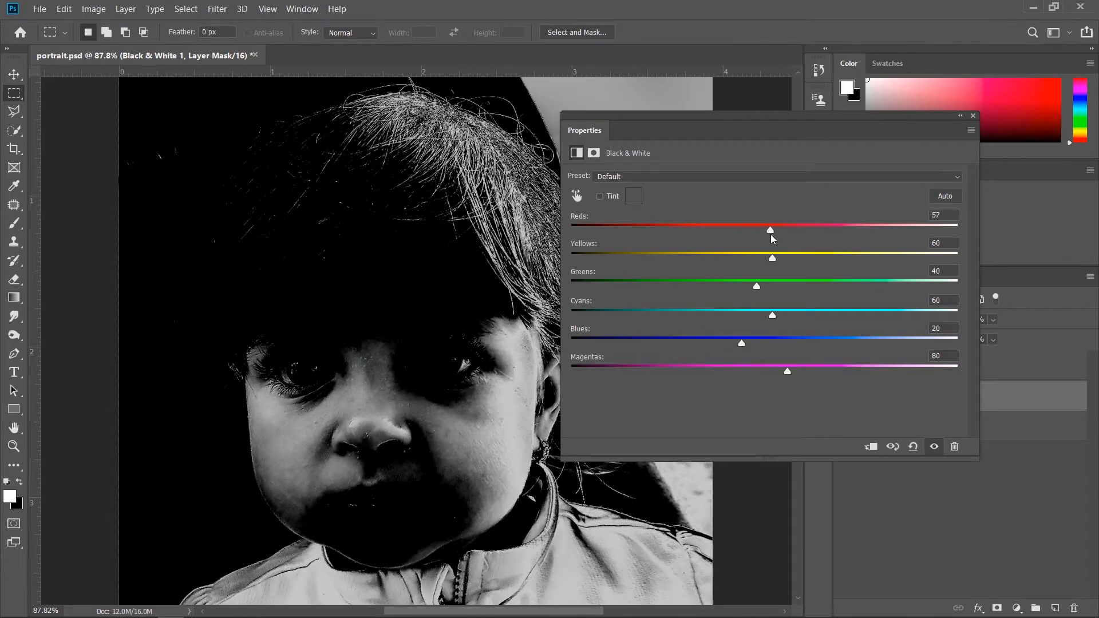
pyautogui.moveTo(772, 261); pyautogui.dragTo(764, 263)
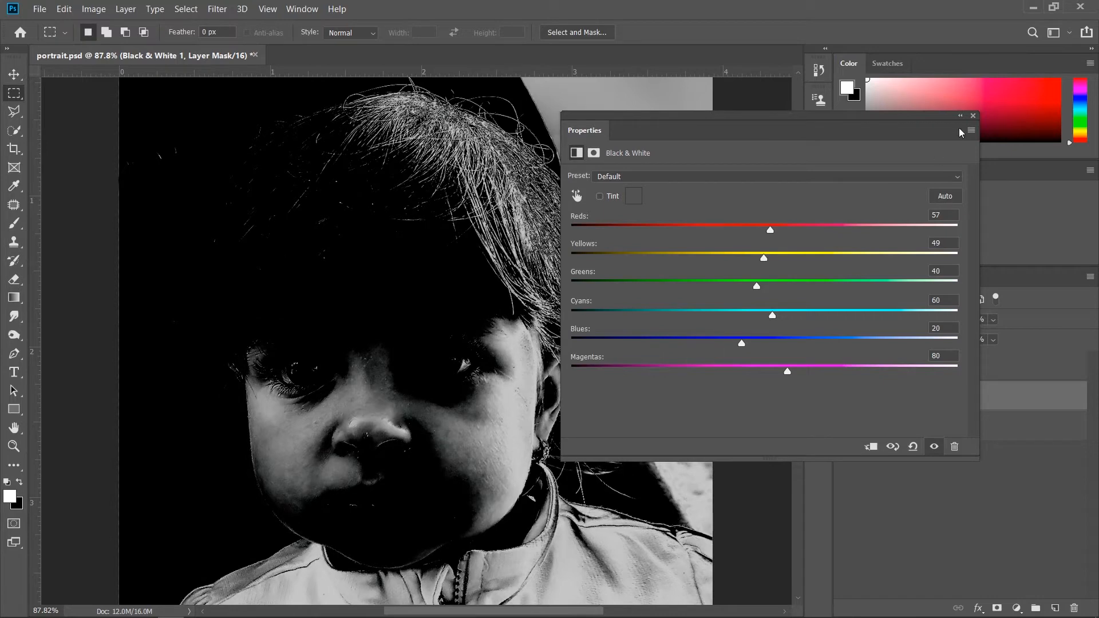
pyautogui.click(972, 117)
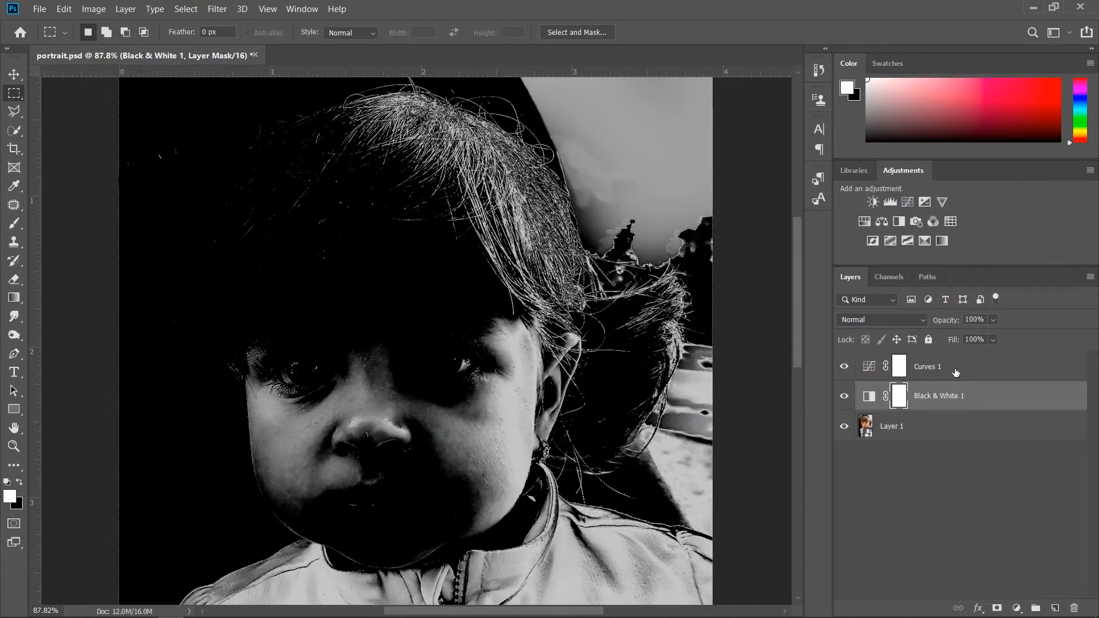
# Add a second Curves adjustment layer directly above Curves 1, leaving its curve at the default
pyautogui.click(956, 372)
pyautogui.click(1016, 609)
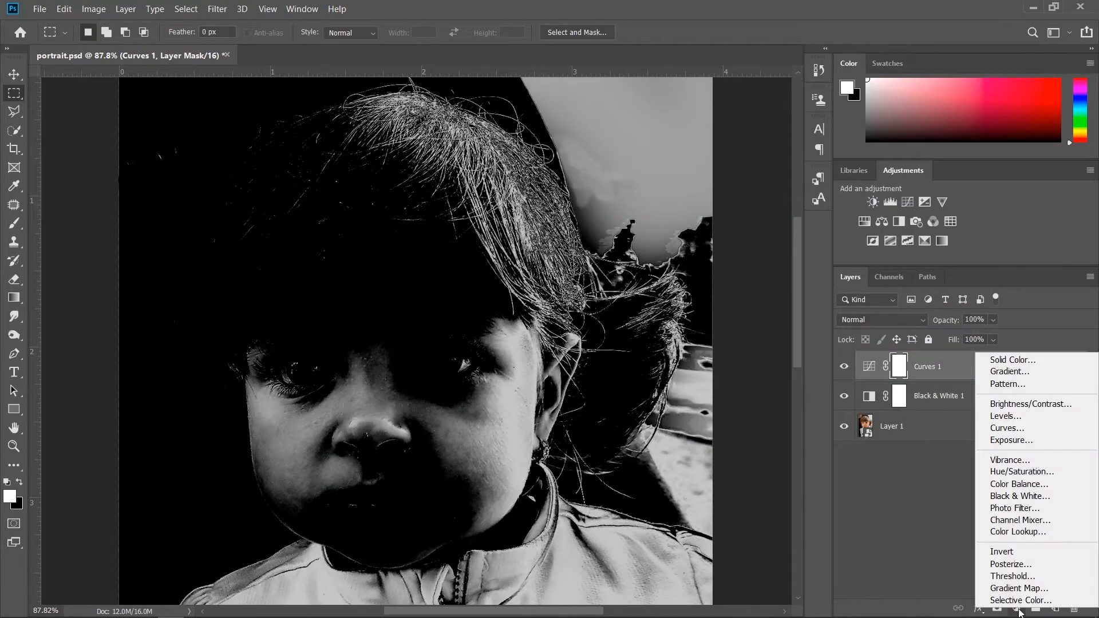
pyautogui.click(1025, 428)
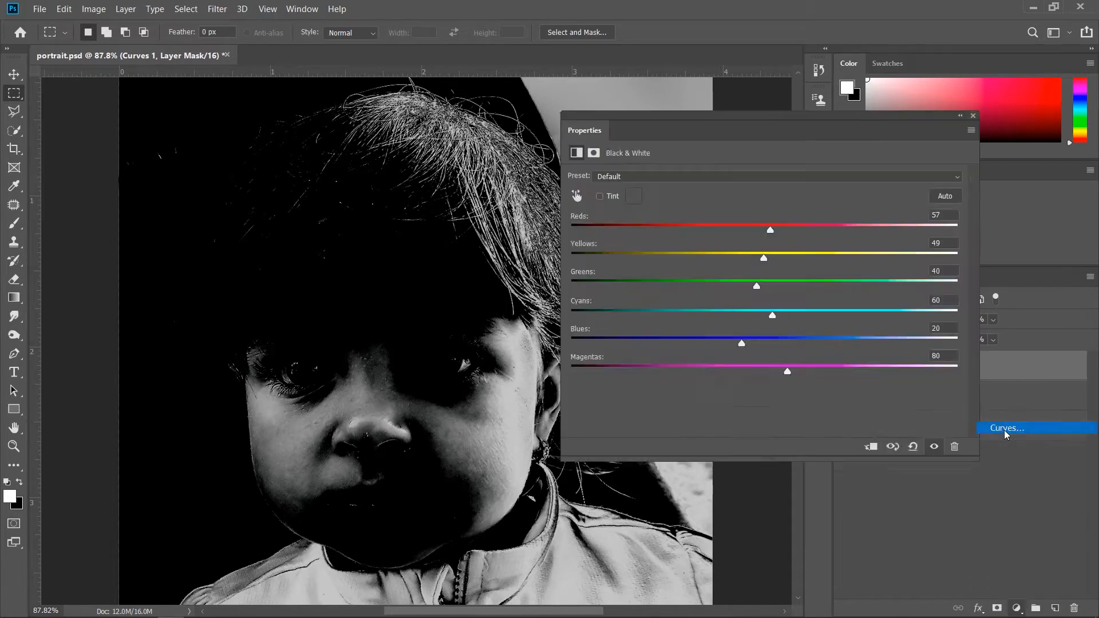
pyautogui.click(973, 118)
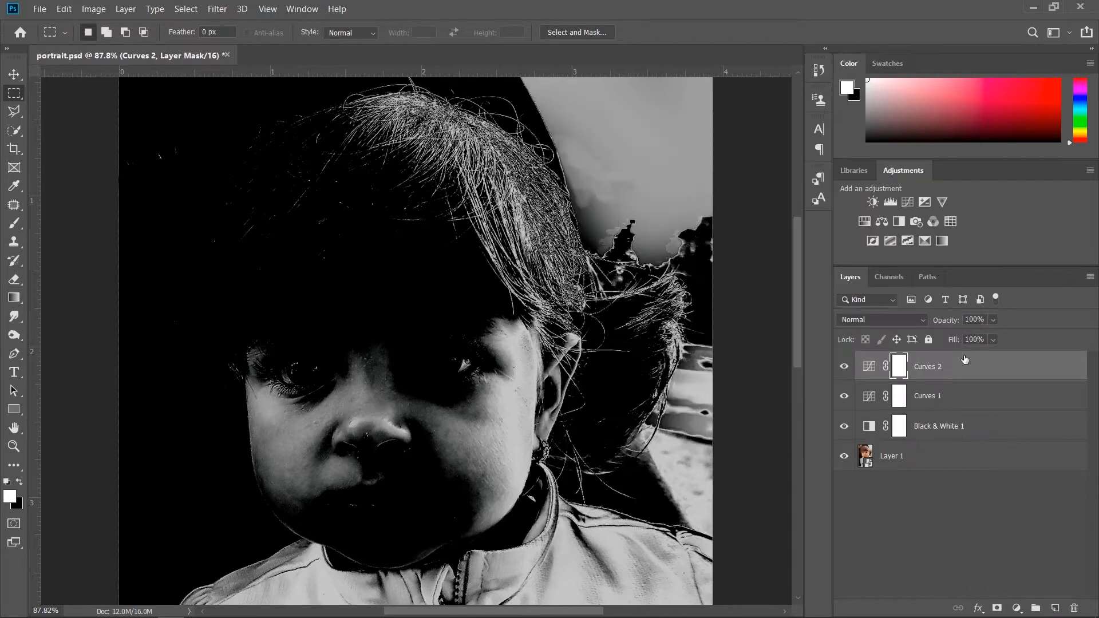
# Rename the new Curves layer DODGE and set its blend mode to Luminosity
pyautogui.doubleClick(927, 369)
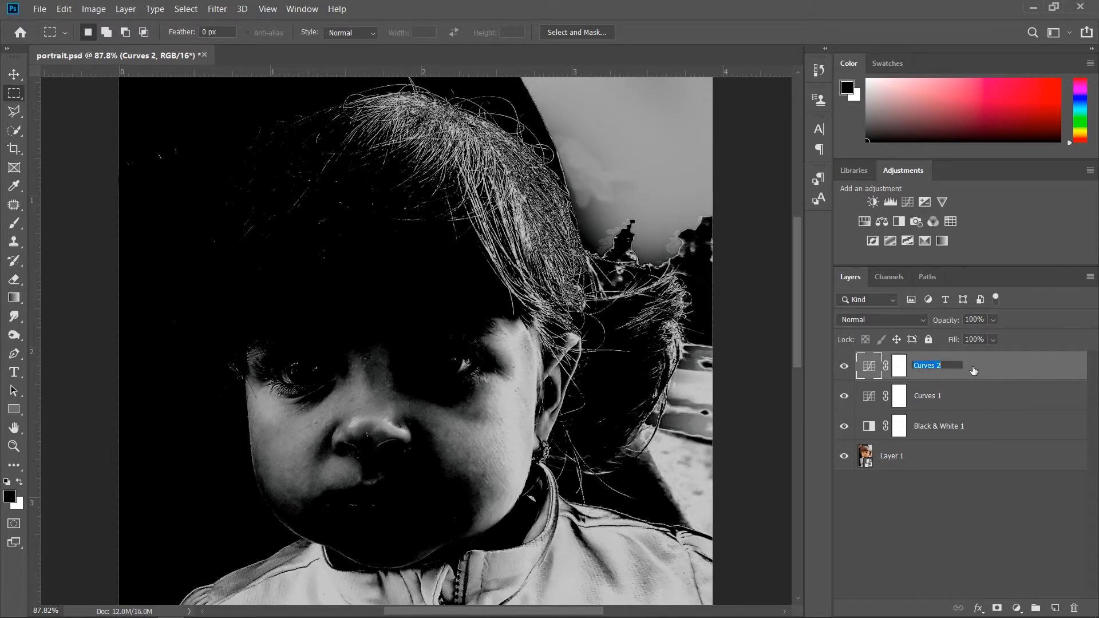
pyautogui.write('DODGE')
pyautogui.press('Return')
pyautogui.click(922, 324)
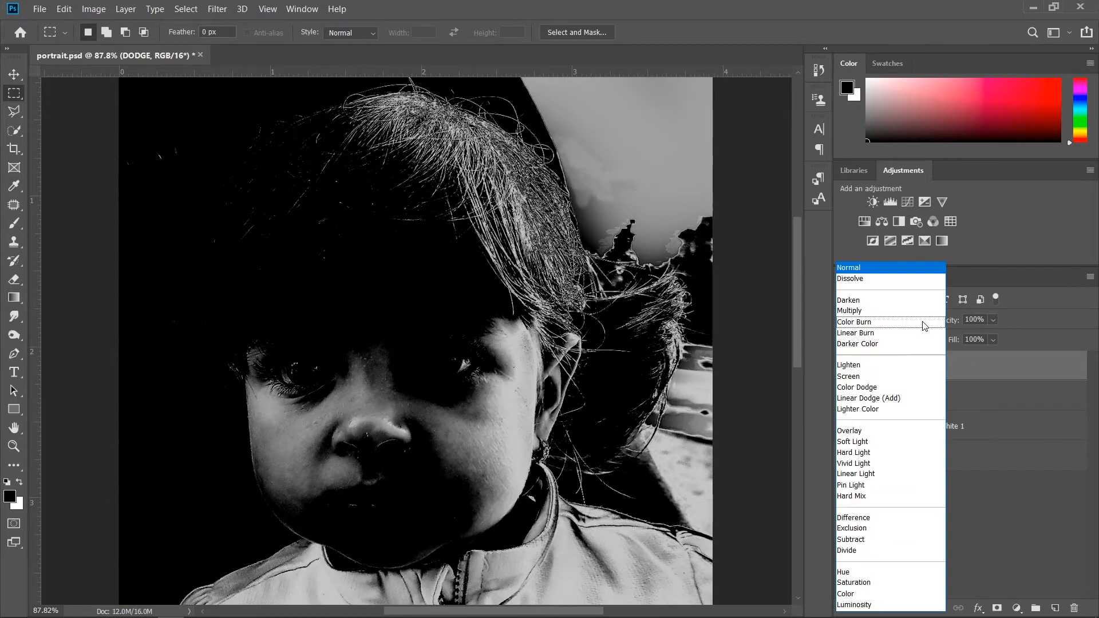
pyautogui.click(881, 605)
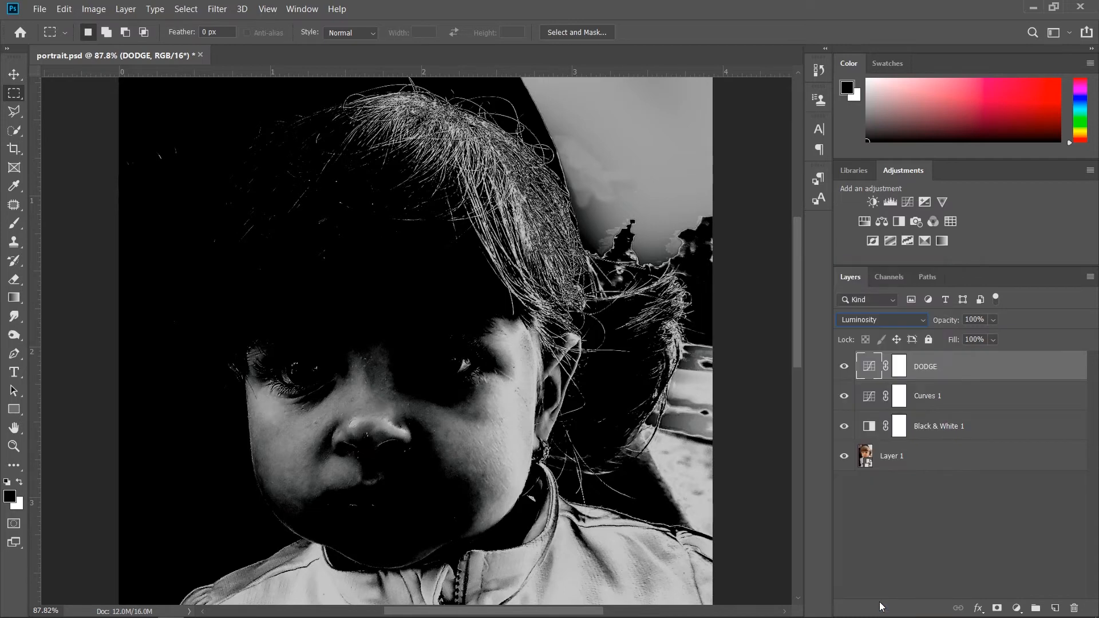
# Fill the DODGE layer's mask using Apply Image with the merged RGB image, Multiply blending and 100% opacity
pyautogui.click(898, 370)
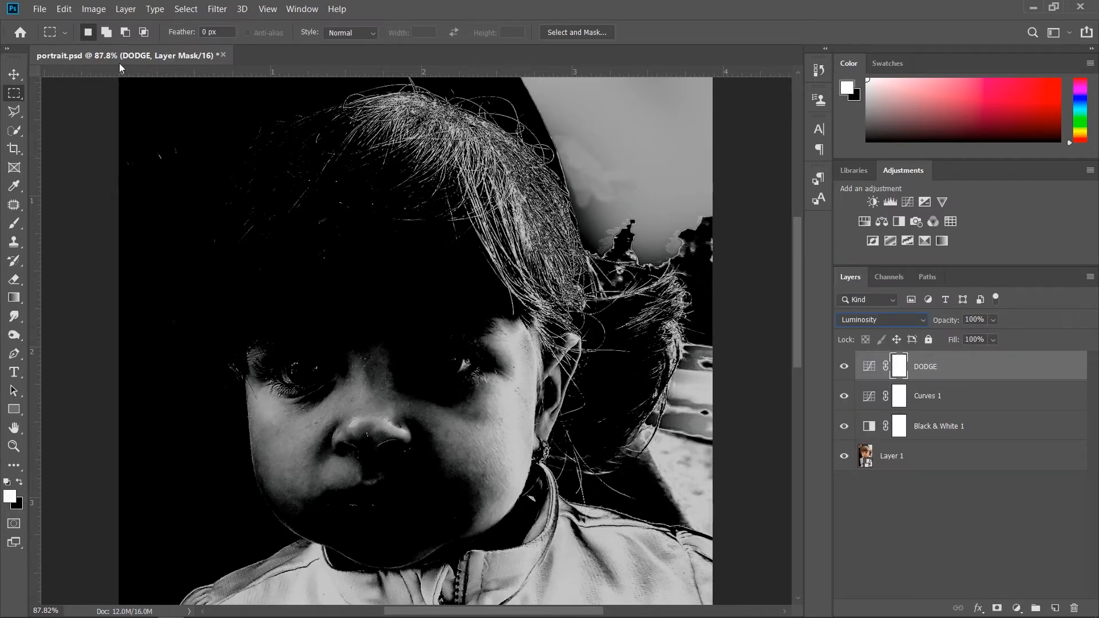
pyautogui.click(93, 8)
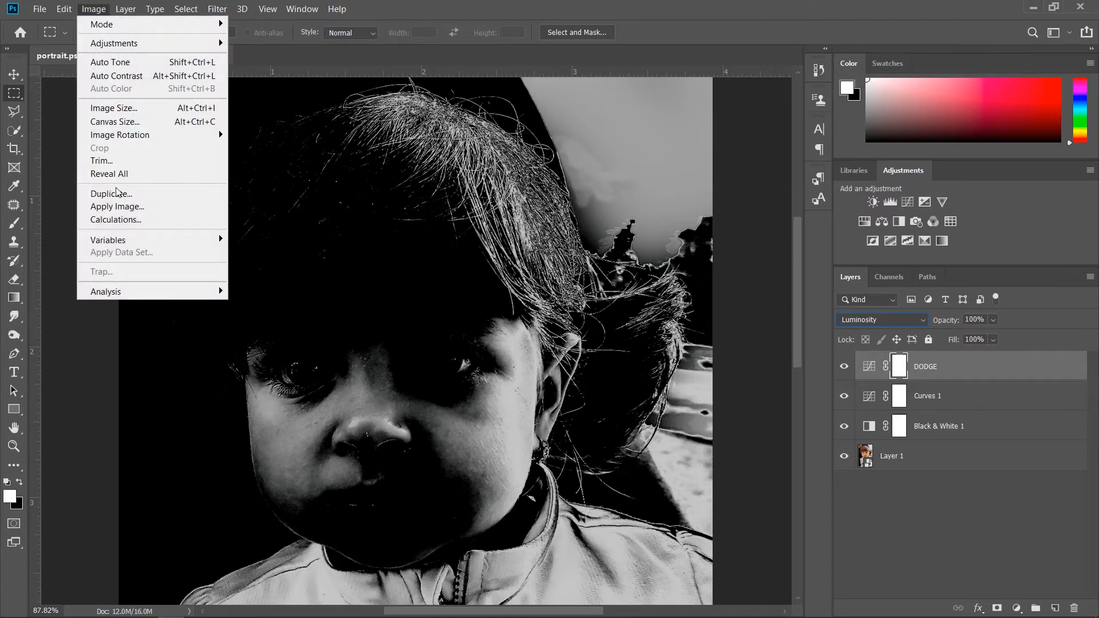
pyautogui.click(133, 207)
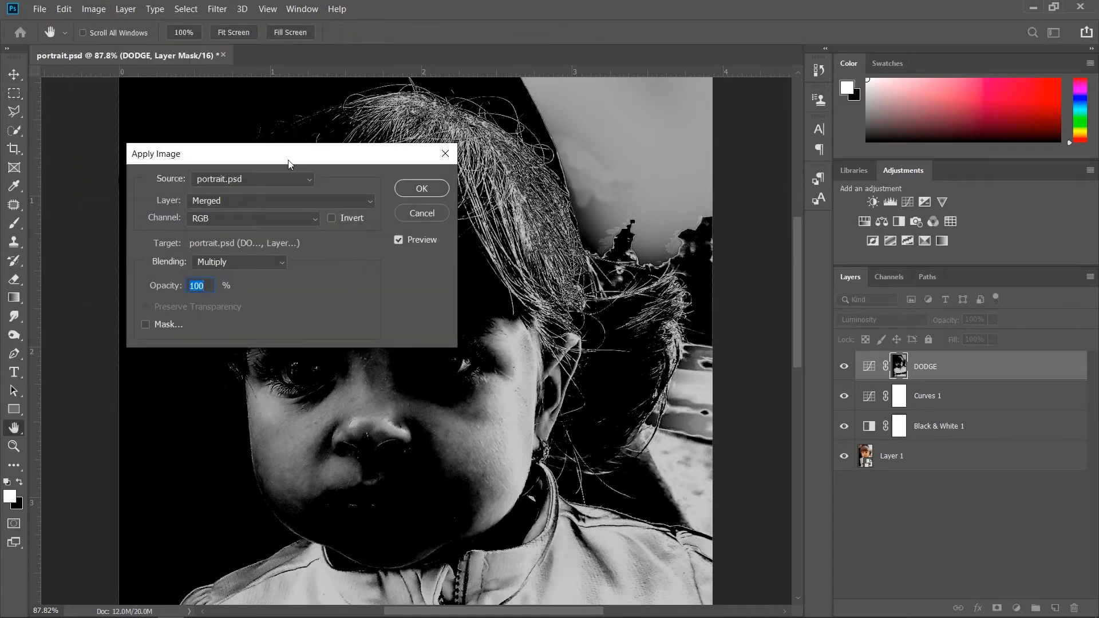
pyautogui.click(401, 188)
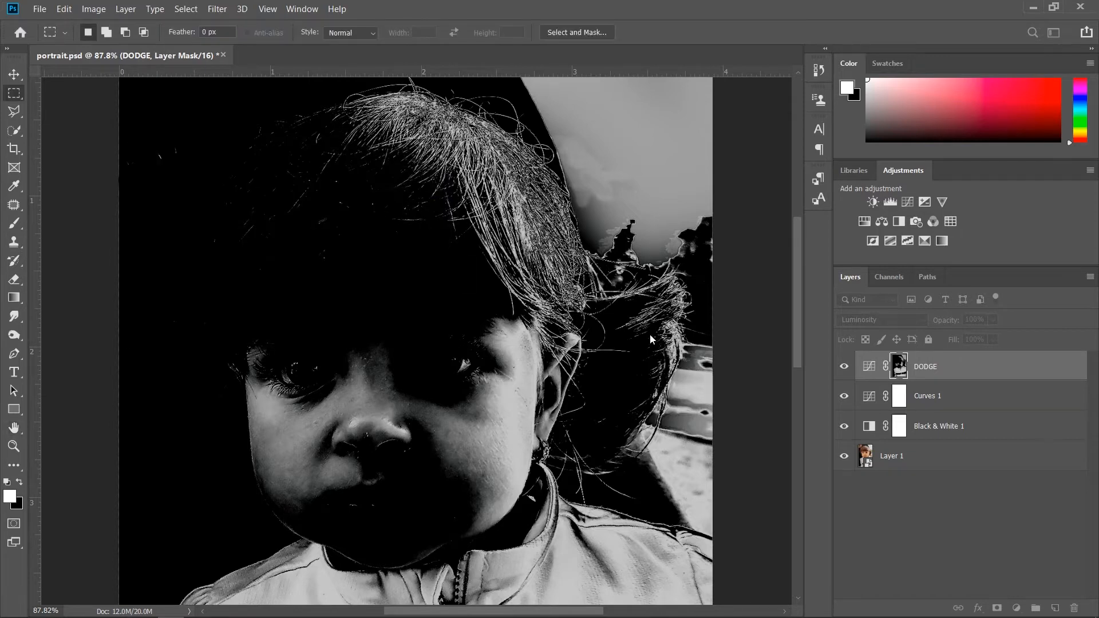
# Hide the Curves 1 and Black & White 1 helper layers
pyautogui.click(868, 367)
pyautogui.click(843, 395)
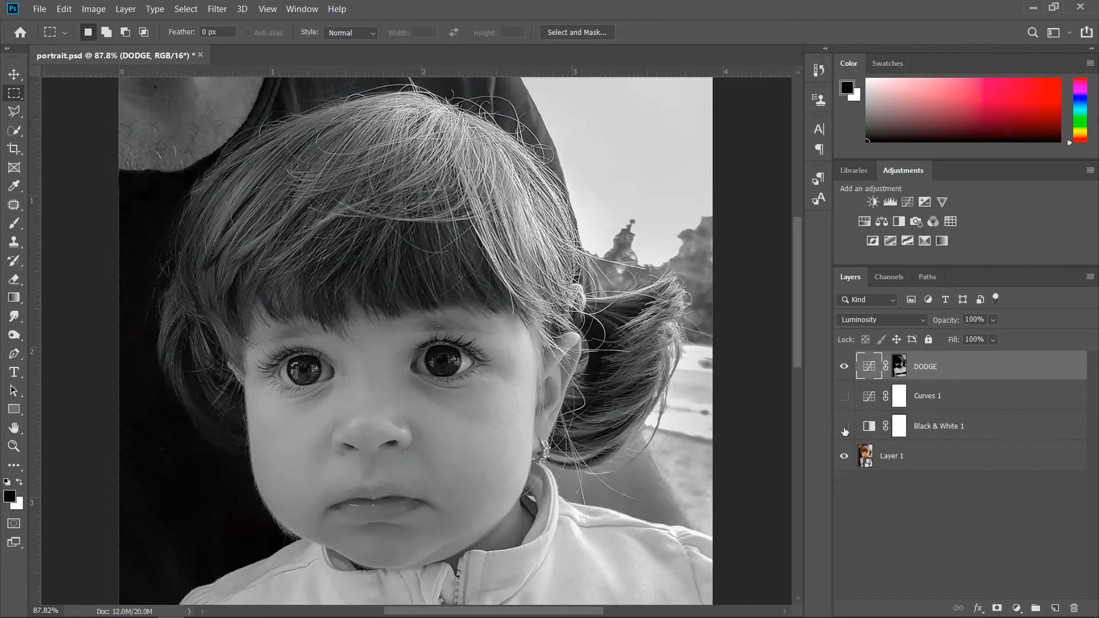
pyautogui.click(845, 431)
# Brighten the DODGE layer by bending its curve upward with a point at input 84, output 154
pyautogui.doubleClick(866, 370)
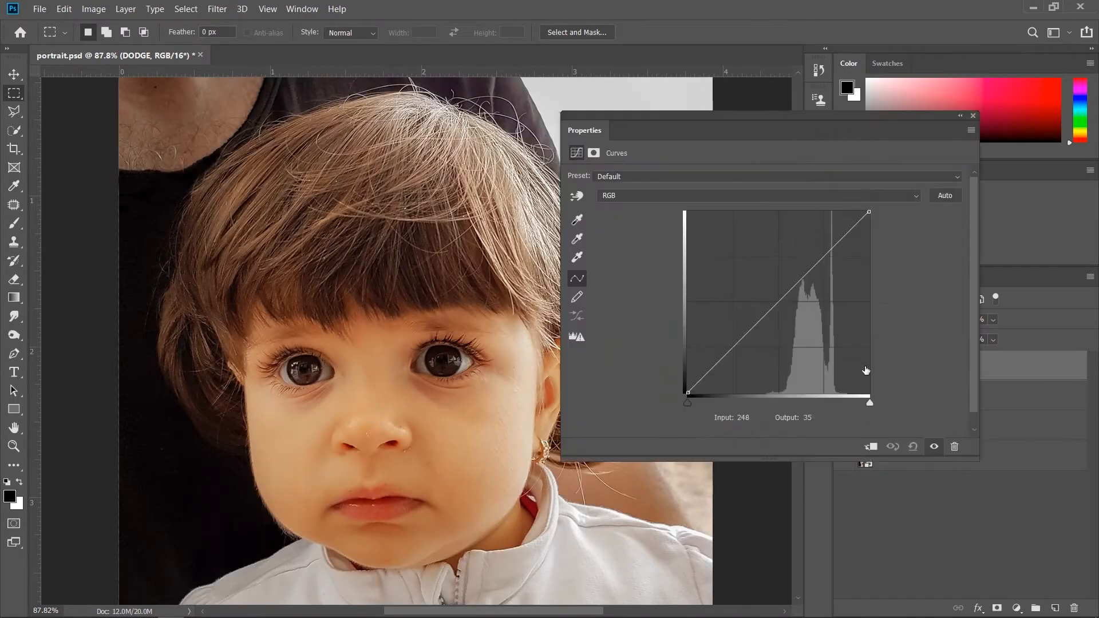
pyautogui.moveTo(770, 311); pyautogui.dragTo(747, 283)
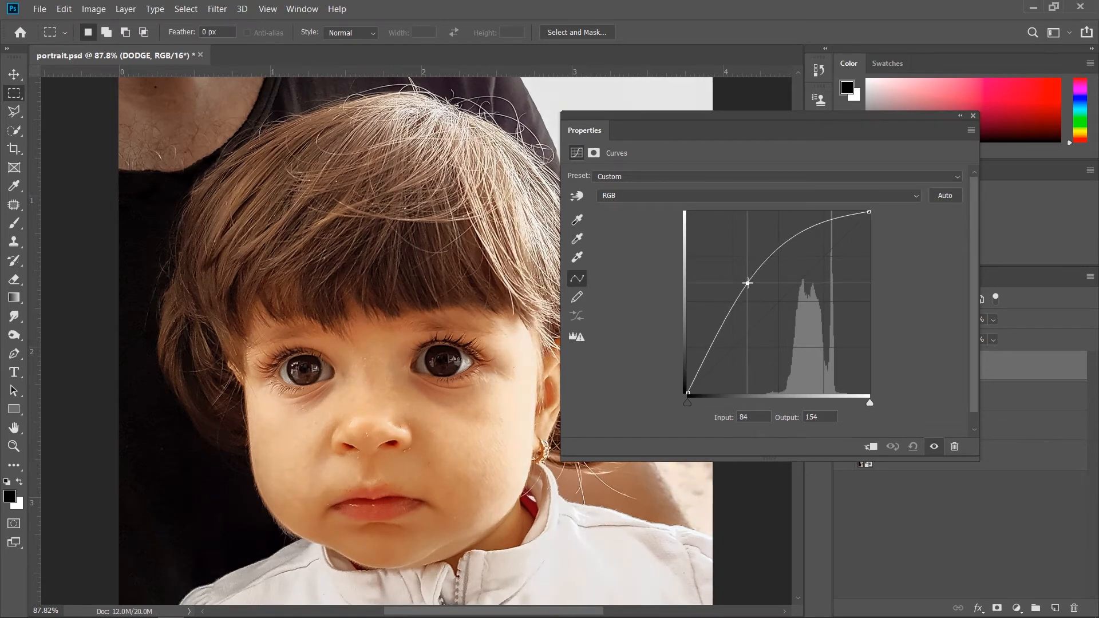
# Show the Curves 1 and Black & White 1 helper layers and hide the DODGE layer
pyautogui.click(973, 116)
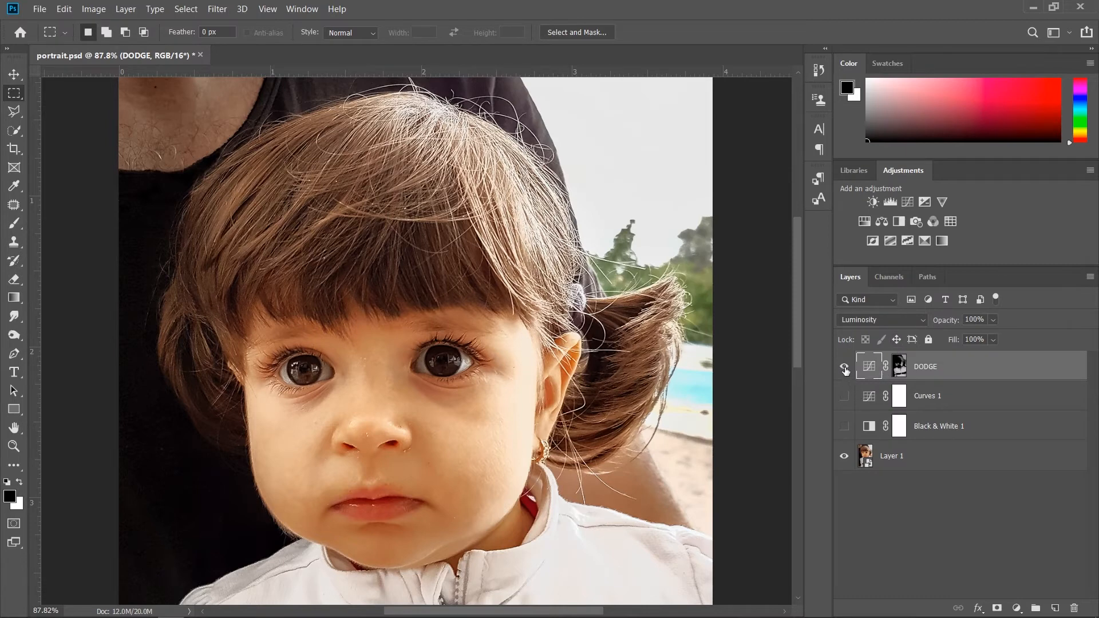
pyautogui.moveTo(845, 397); pyautogui.dragTo(846, 427)
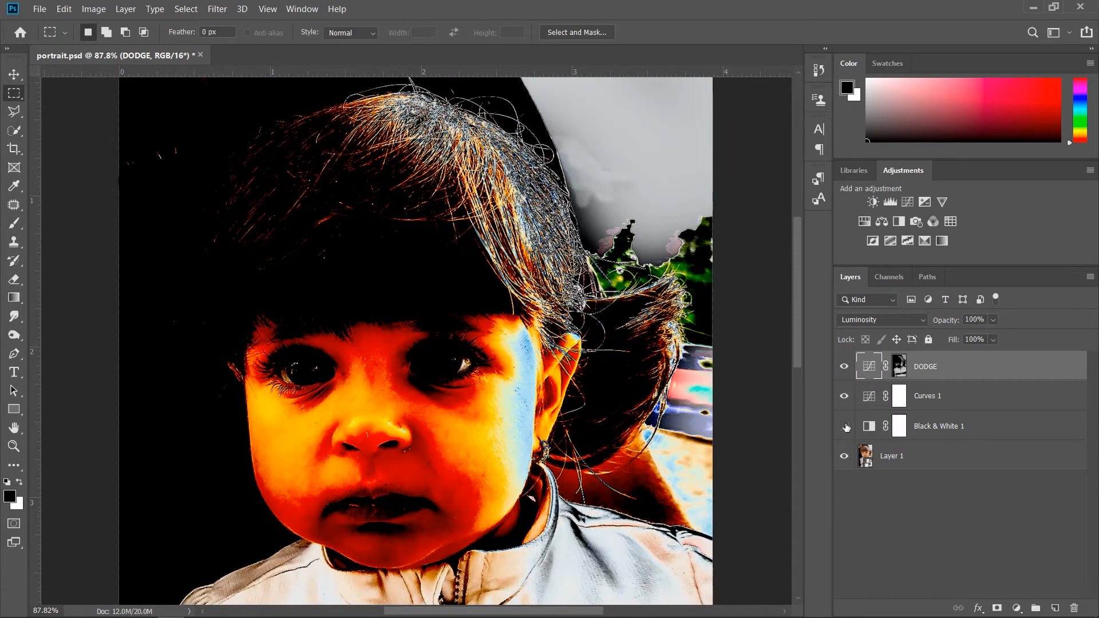
pyautogui.click(845, 367)
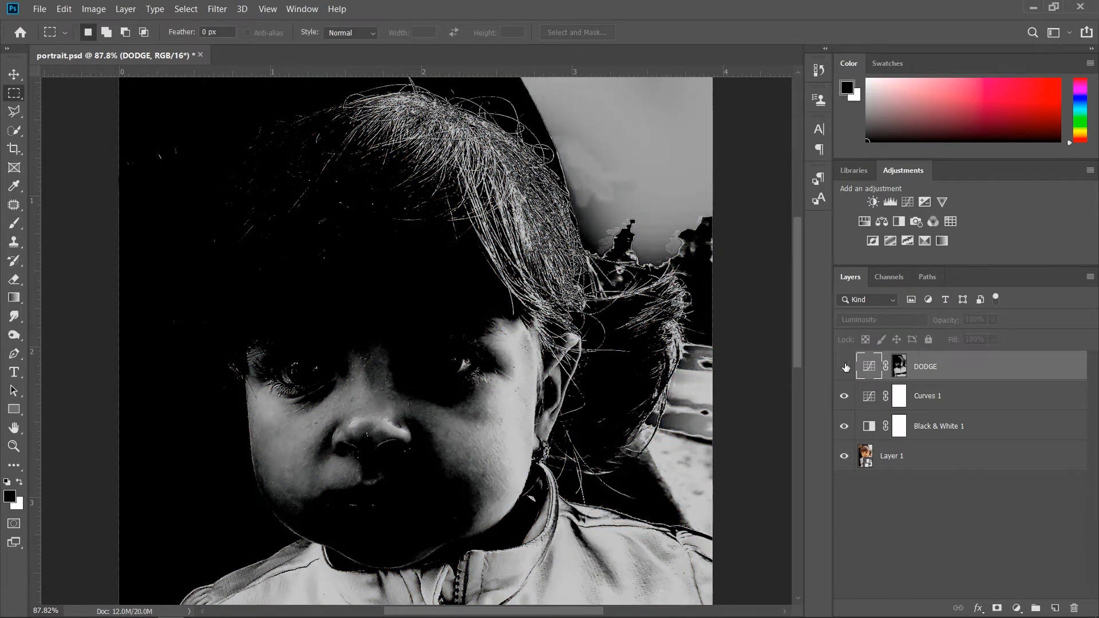
# Reset the Black & White 1 adjustment to its default values
pyautogui.doubleClick(871, 427)
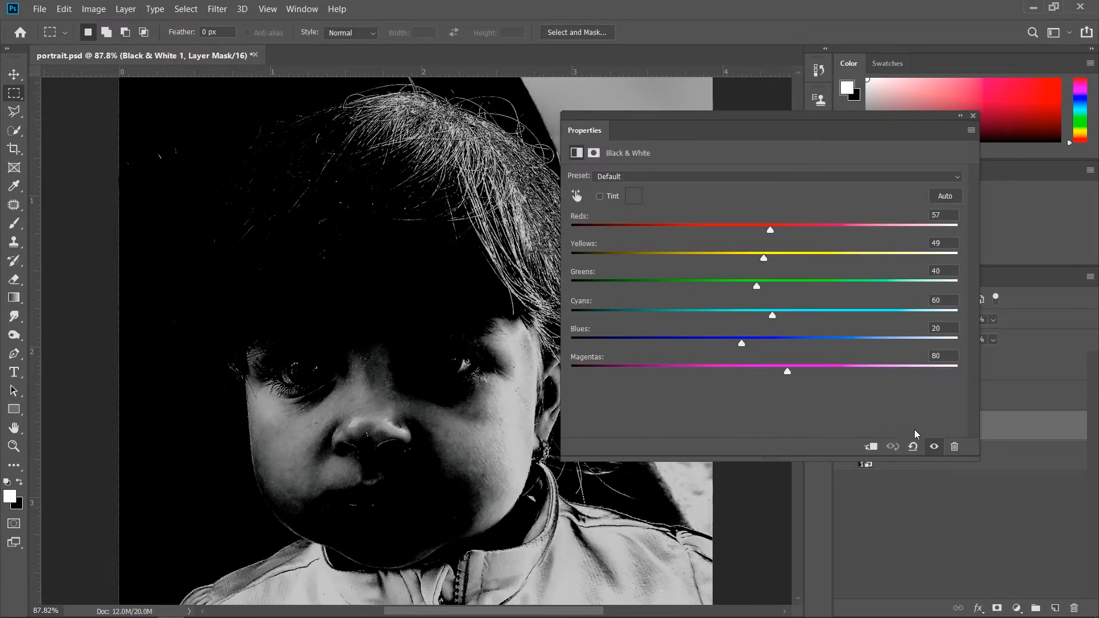
pyautogui.click(913, 447)
pyautogui.click(973, 116)
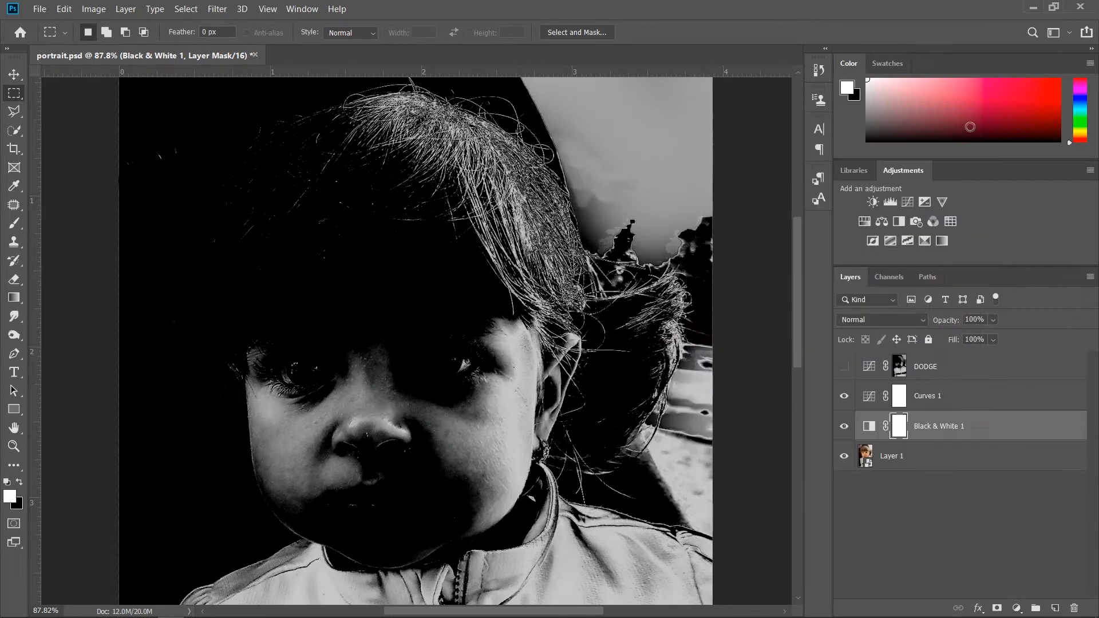
# Reshape the Curves 1 curve into a narrow peak at input 103, output 254, with zero-output endpoints at inputs 66 and 142
pyautogui.doubleClick(869, 396)
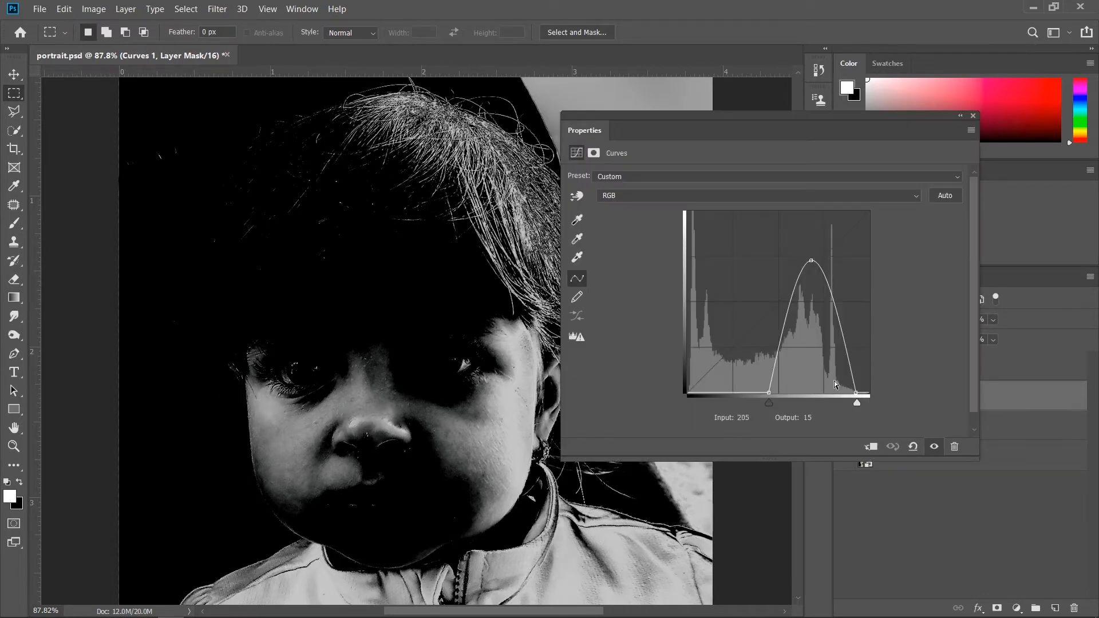
pyautogui.click(769, 393)
pyautogui.moveTo(769, 392); pyautogui.dragTo(734, 396)
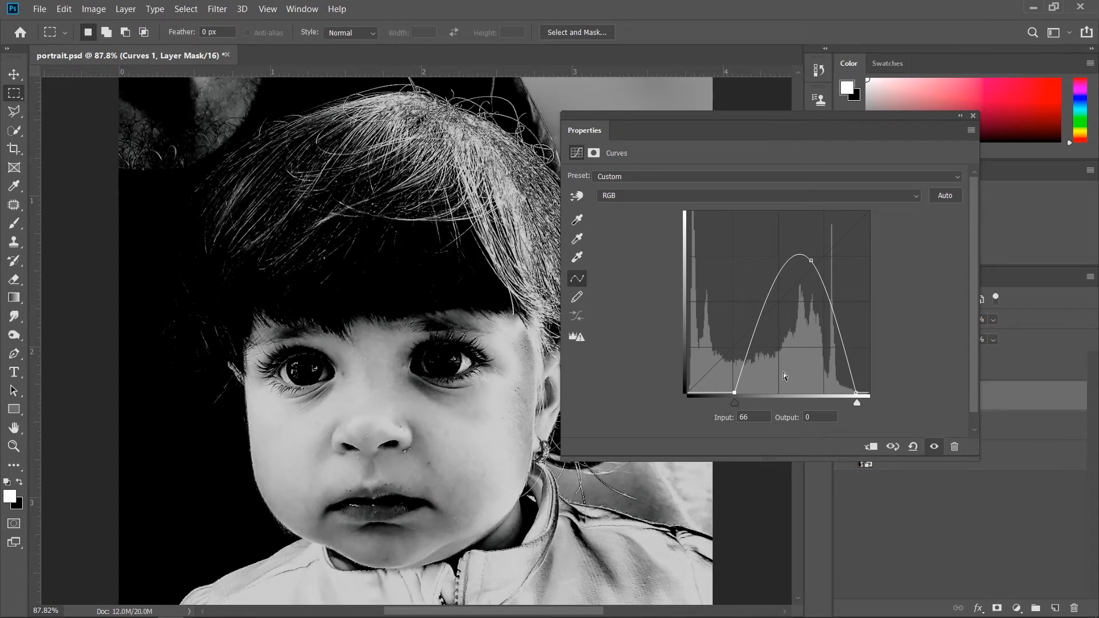
pyautogui.moveTo(812, 261); pyautogui.dragTo(758, 257)
pyautogui.click(856, 392)
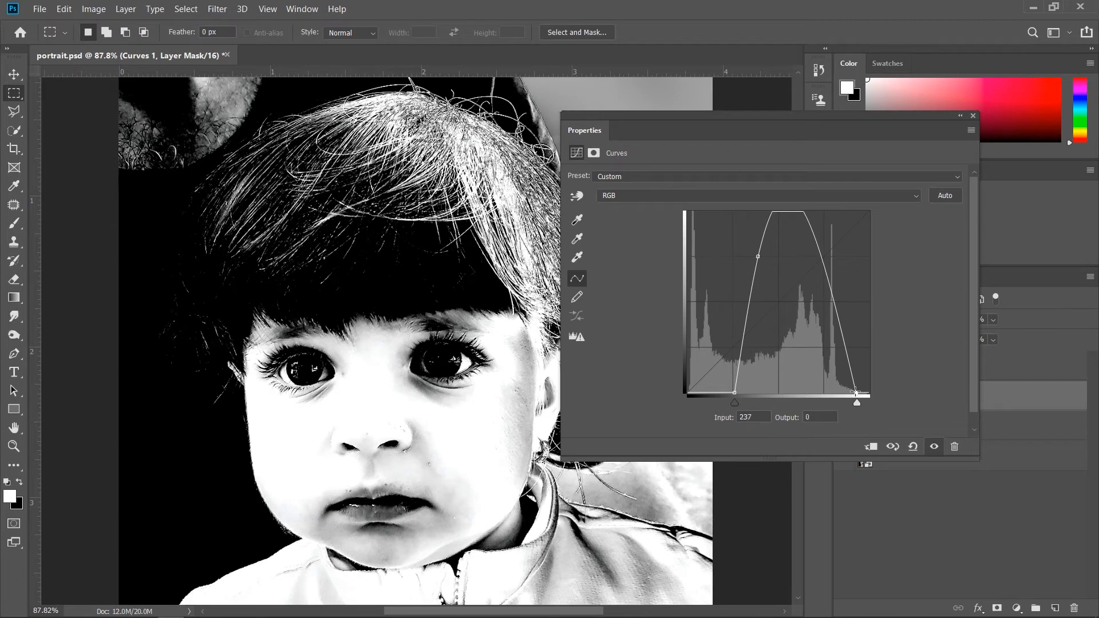
pyautogui.moveTo(856, 393); pyautogui.dragTo(789, 393)
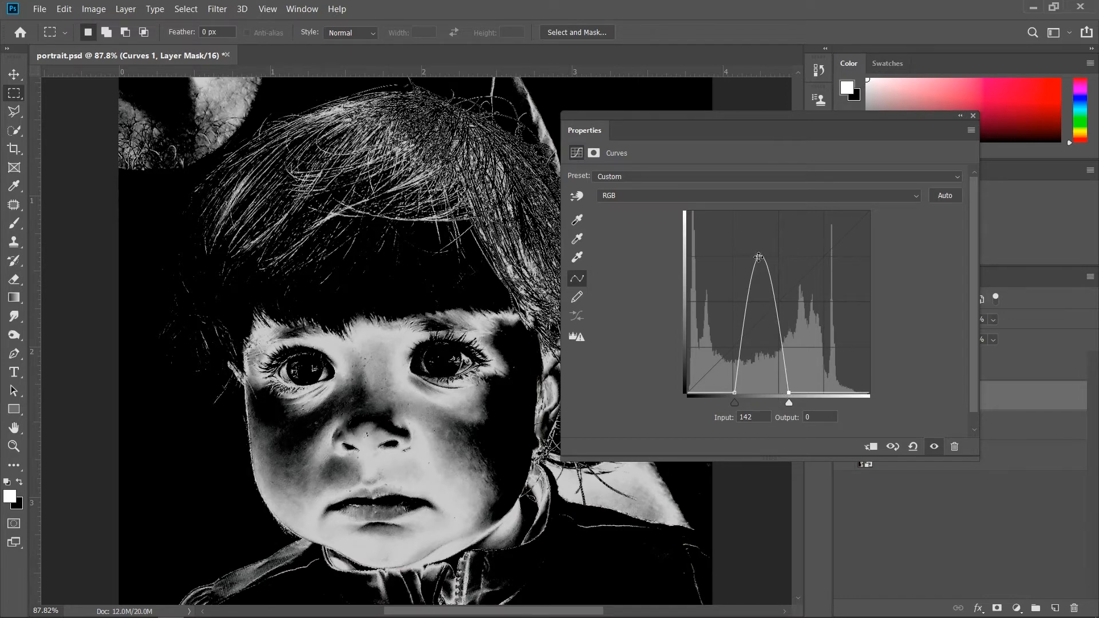
pyautogui.moveTo(758, 256); pyautogui.dragTo(762, 213)
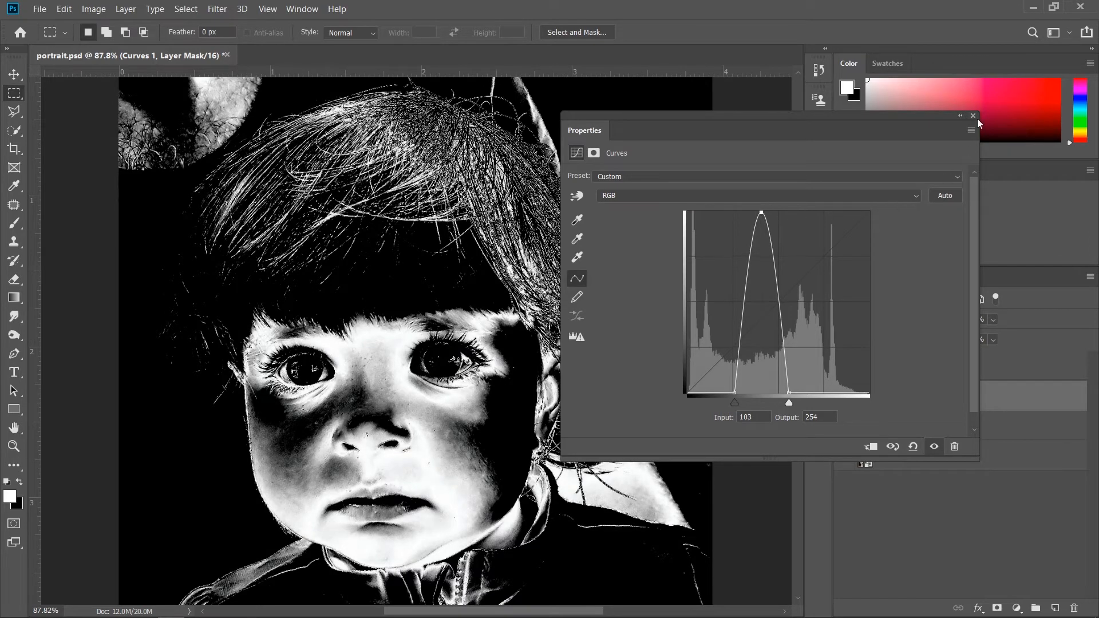
pyautogui.click(973, 116)
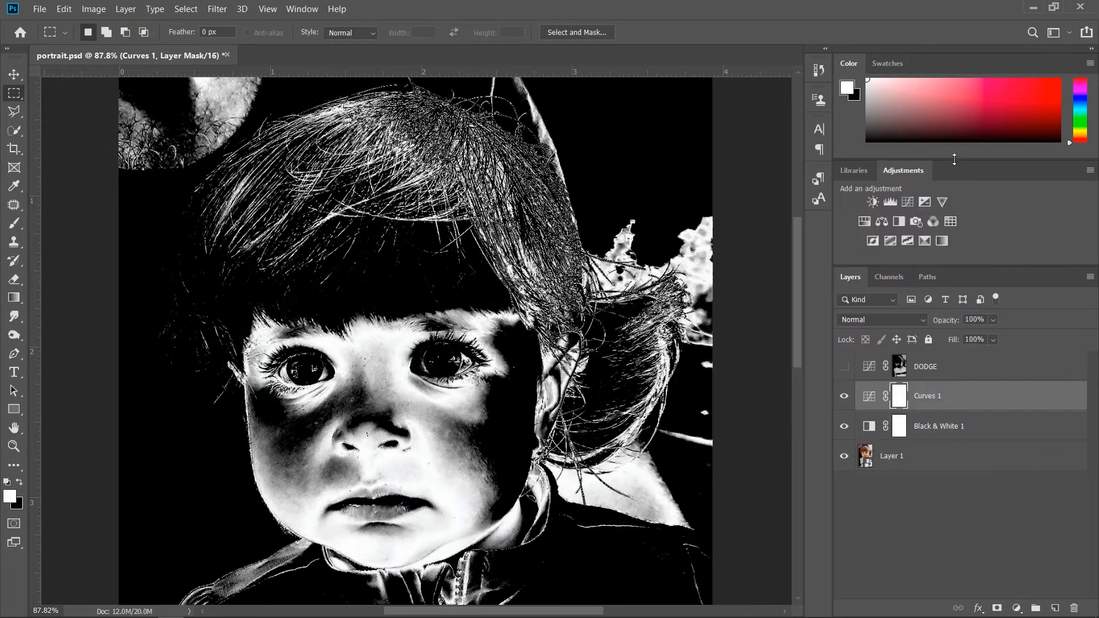
# Set the Black & White 1 adjustment's Reds to 11 and Yellows to 69
pyautogui.doubleClick(868, 427)
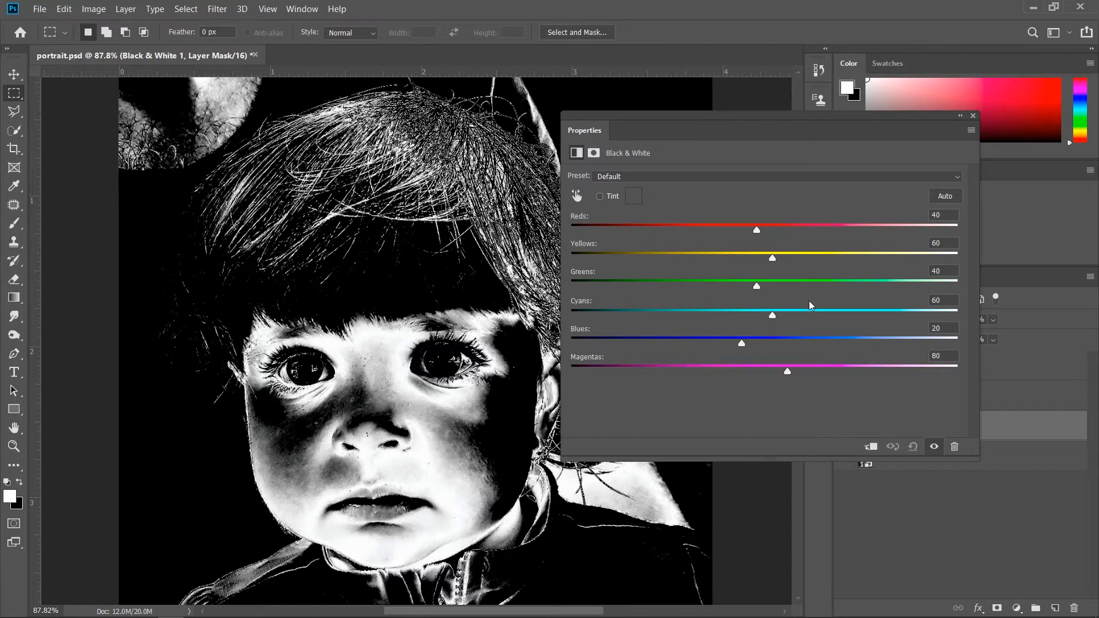
pyautogui.moveTo(757, 232); pyautogui.dragTo(801, 241)
pyautogui.moveTo(739, 245); pyautogui.dragTo(779, 262)
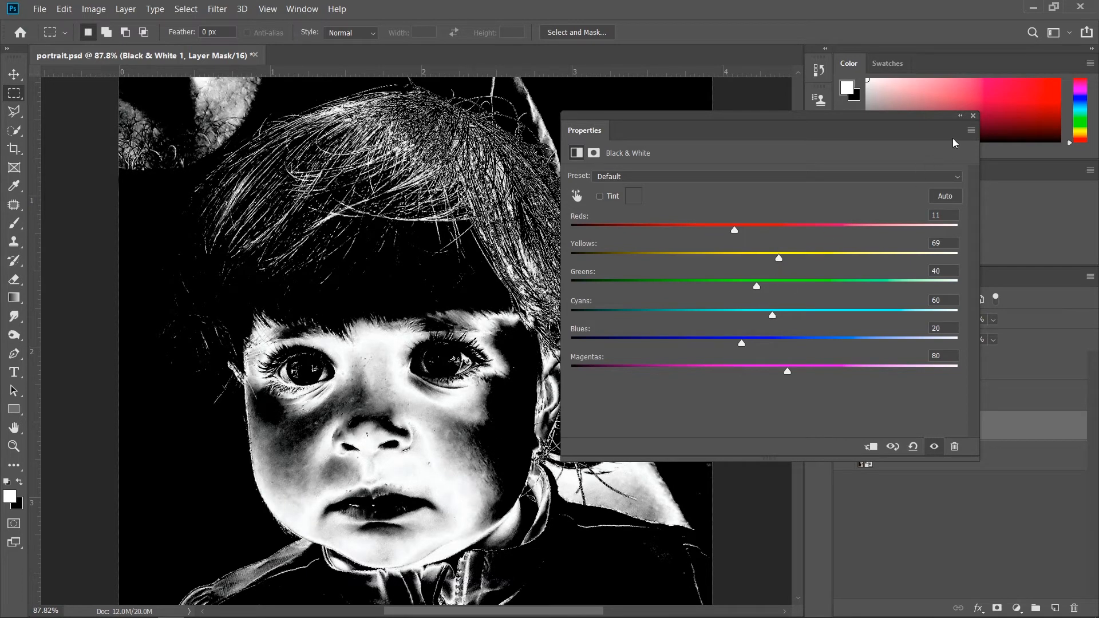
pyautogui.click(972, 117)
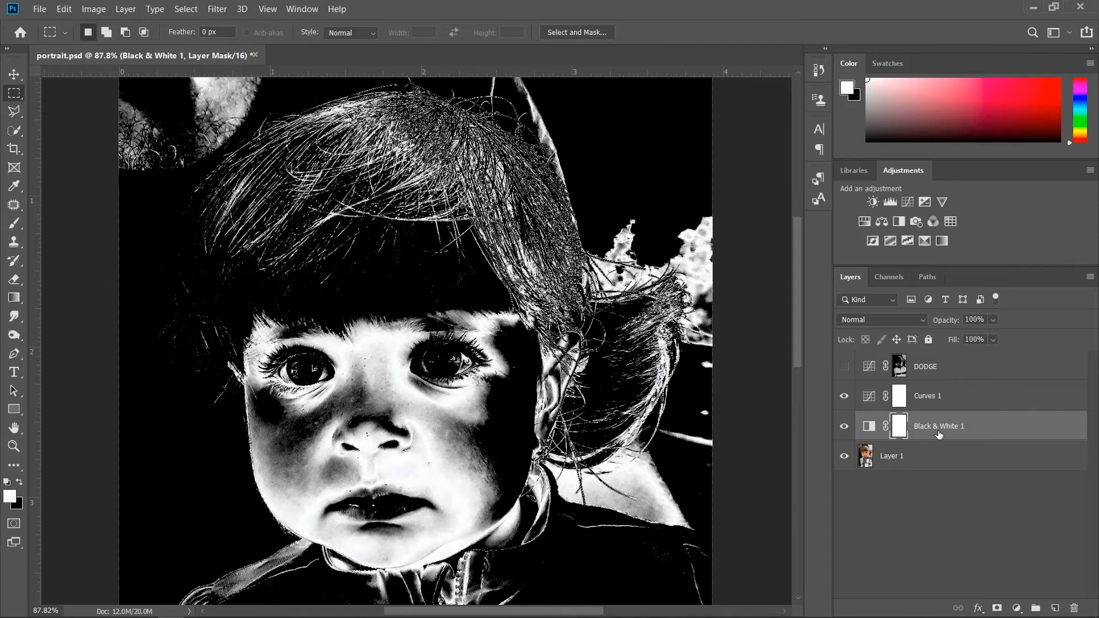
# Add a new Curves adjustment layer above the DODGE layer
pyautogui.click(961, 371)
pyautogui.click(1016, 608)
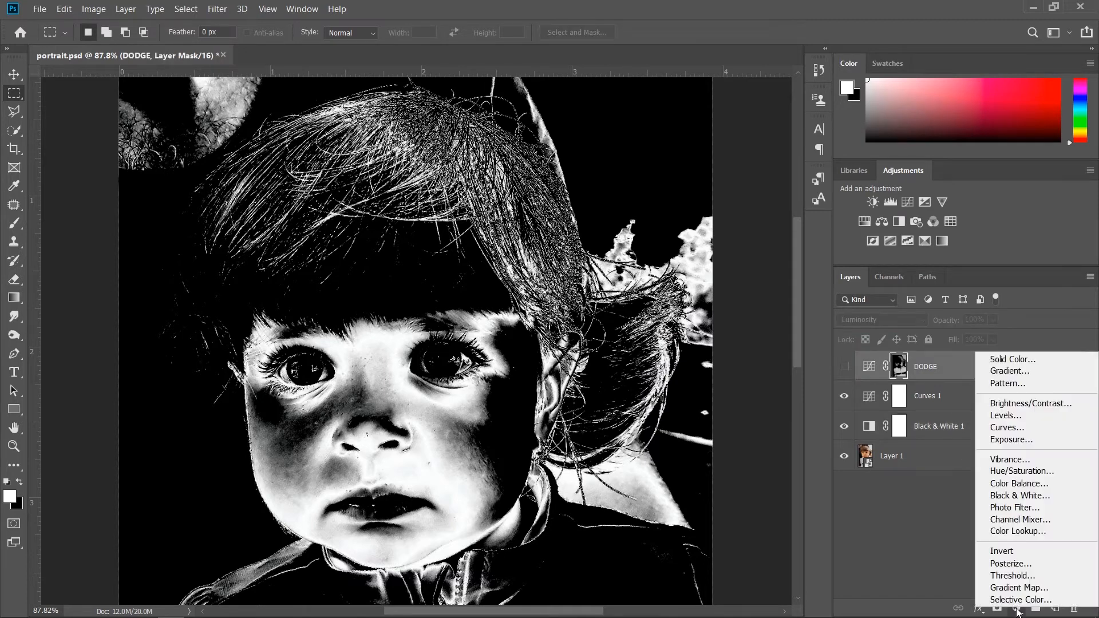
pyautogui.click(1009, 427)
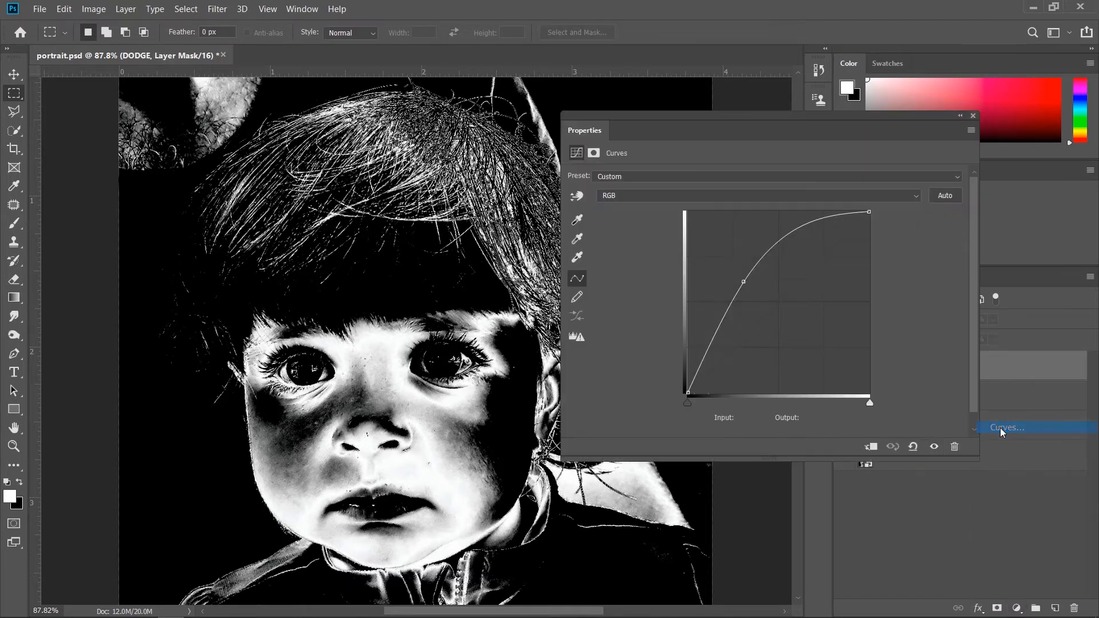
pyautogui.click(972, 117)
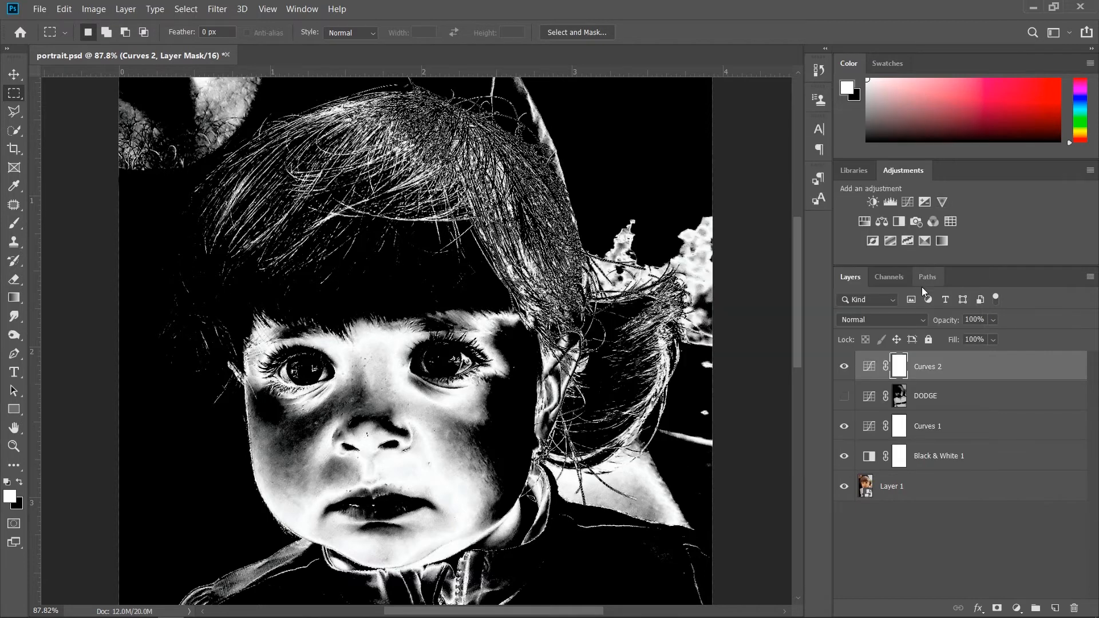
# Rename the new Curves layer BURN and set its blend mode to Luminosity
pyautogui.doubleClick(927, 367)
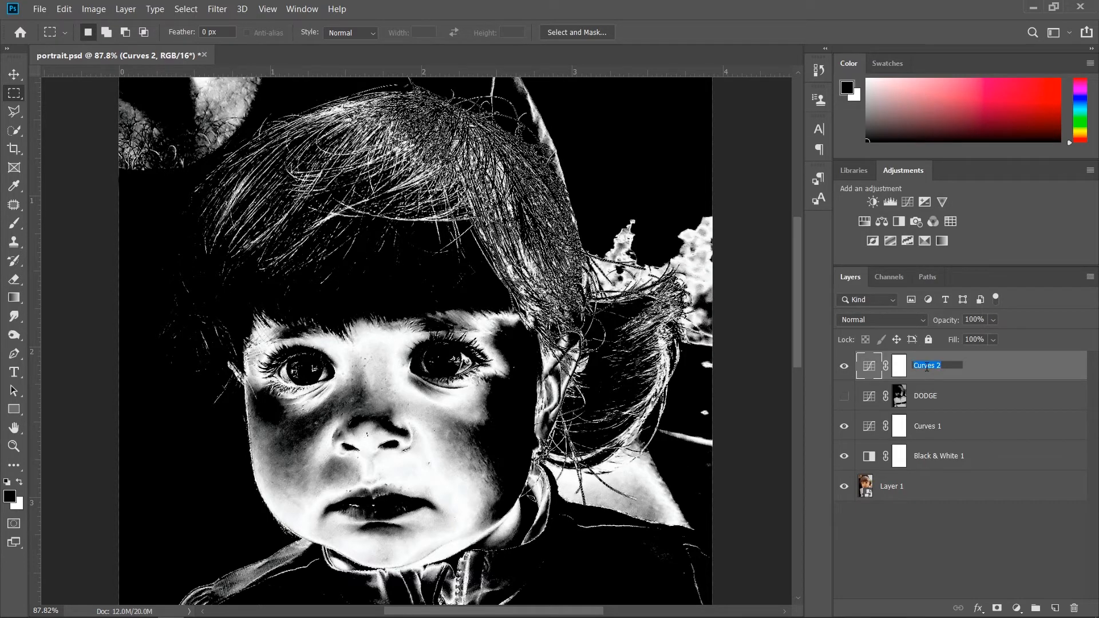
pyautogui.write('BURN')
pyautogui.press('Return')
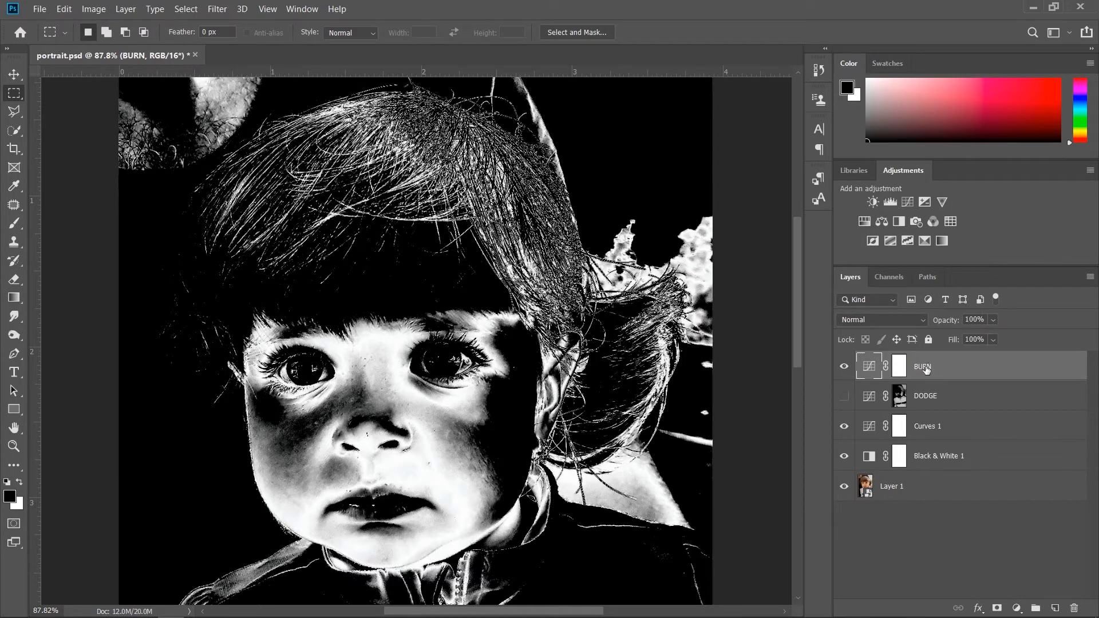
pyautogui.click(899, 322)
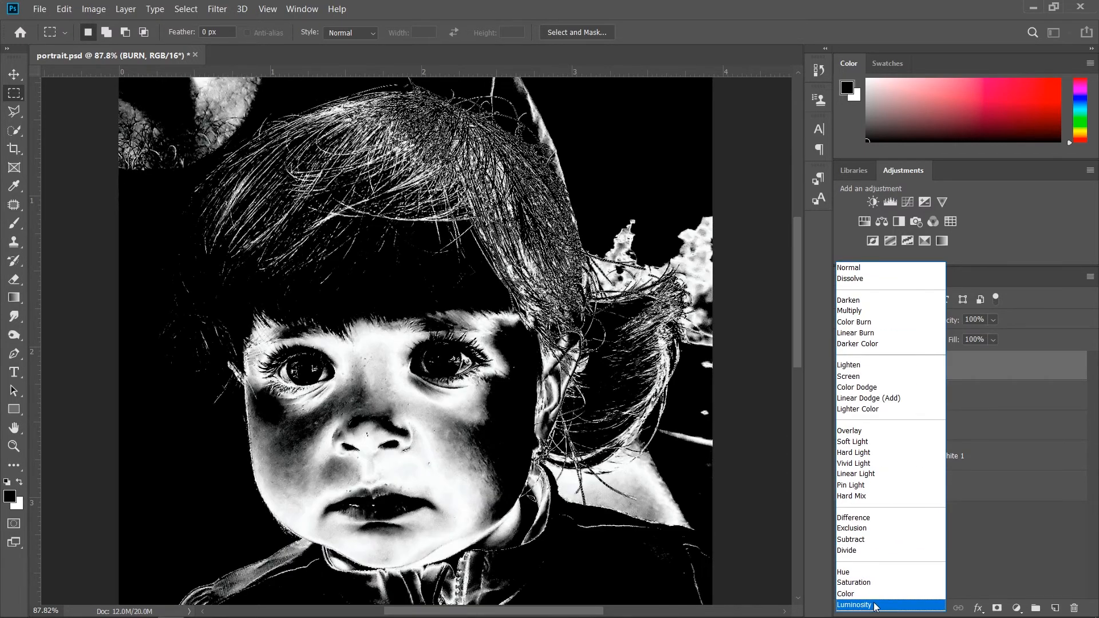
pyautogui.click(876, 606)
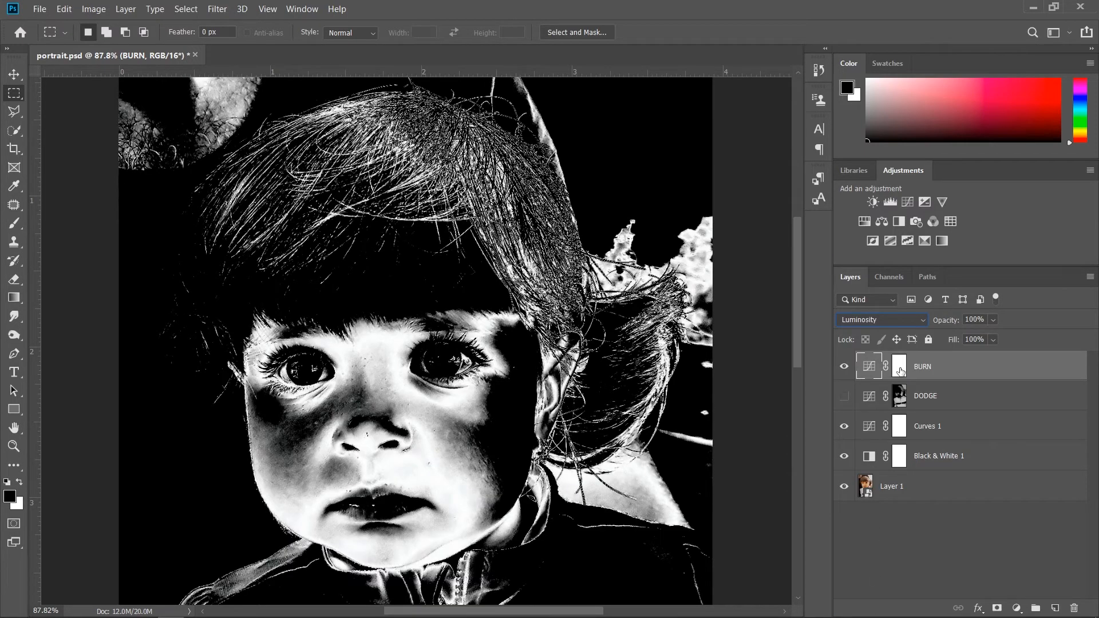
# Fill the BURN layer's mask using Apply Image with the merged RGB image, Multiply blending and 100% opacity
pyautogui.click(899, 366)
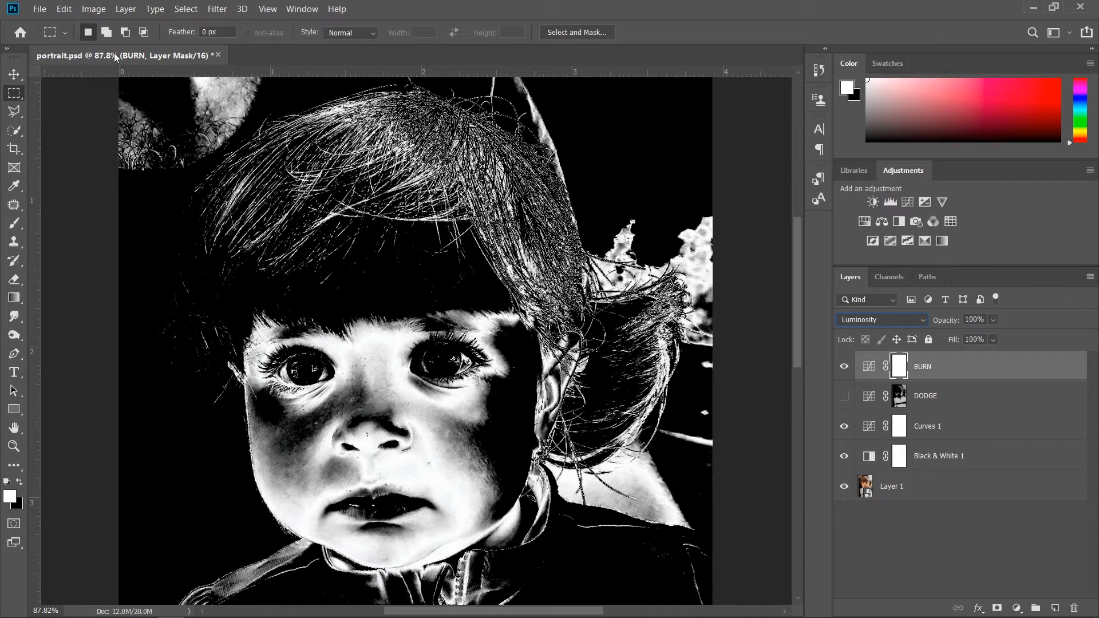
pyautogui.click(94, 8)
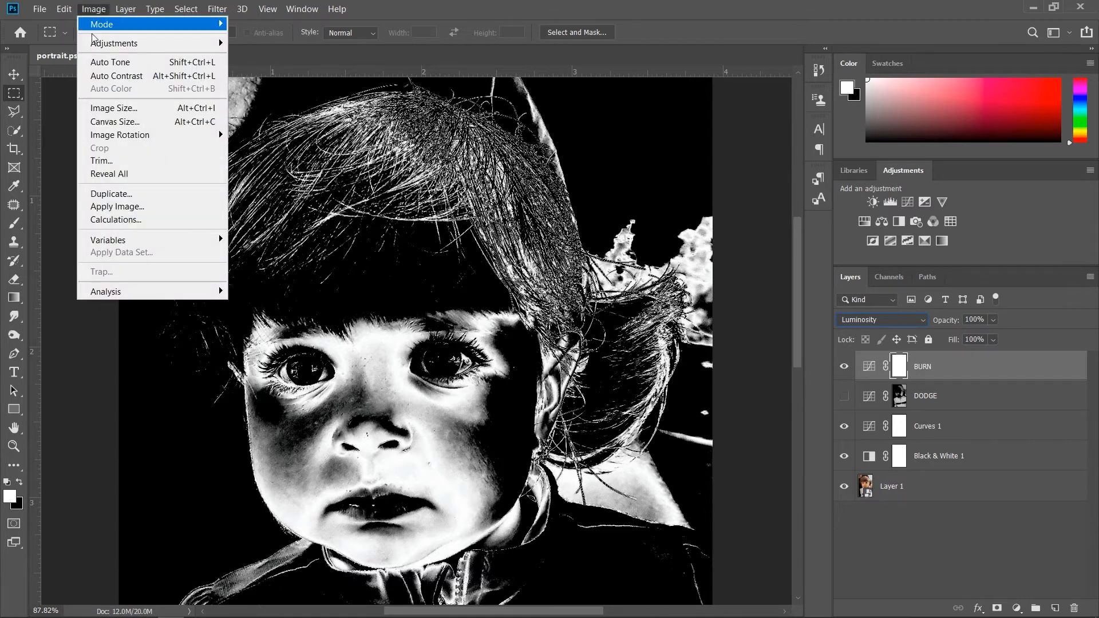
pyautogui.click(120, 207)
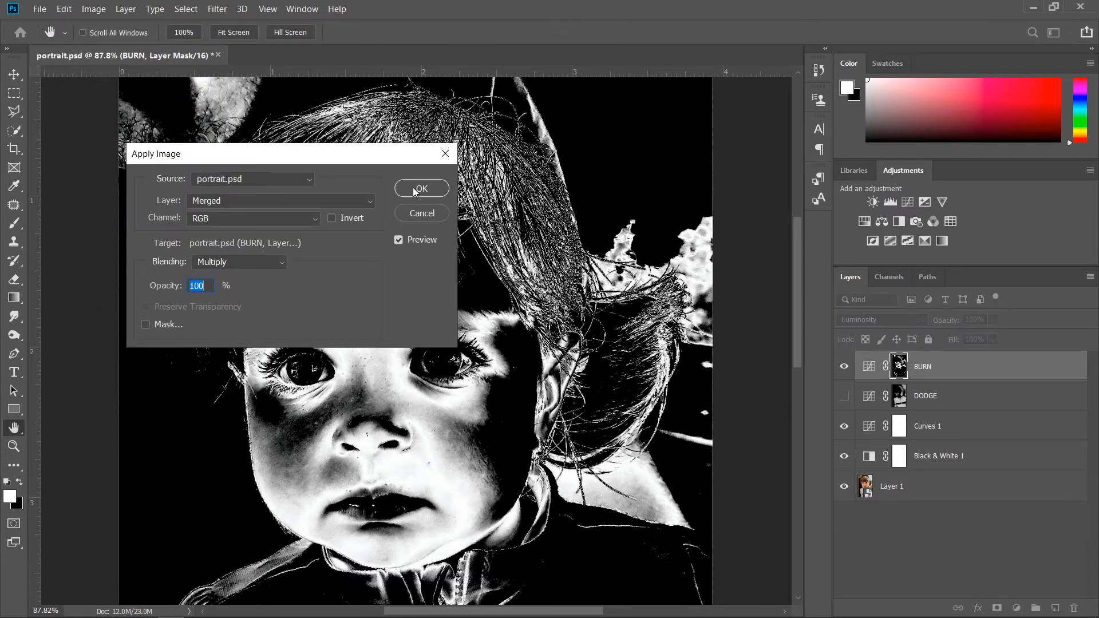
pyautogui.click(416, 190)
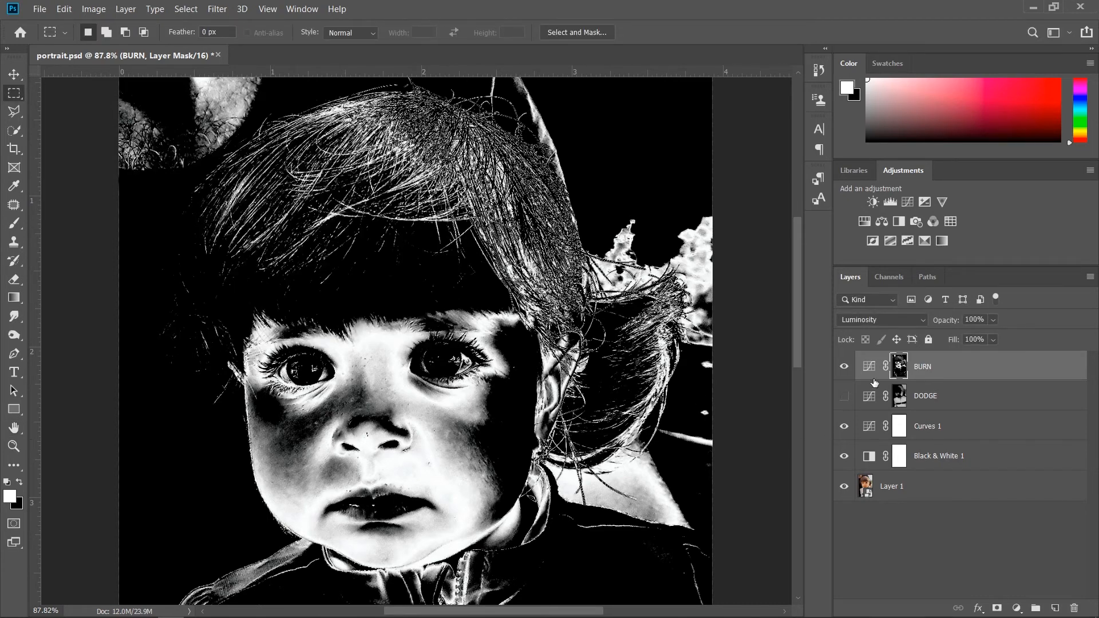
# Hide the two helper layers and darken the BURN layer by bending its curve downward with a point at input 86, output 62
pyautogui.click(845, 426)
pyautogui.click(844, 456)
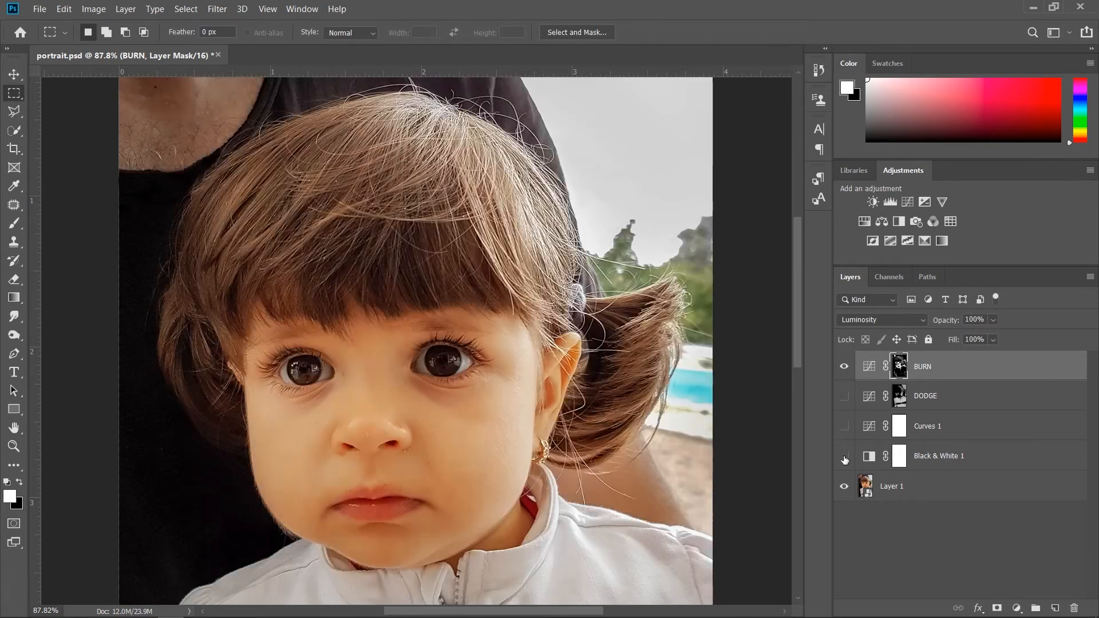
pyautogui.doubleClick(868, 370)
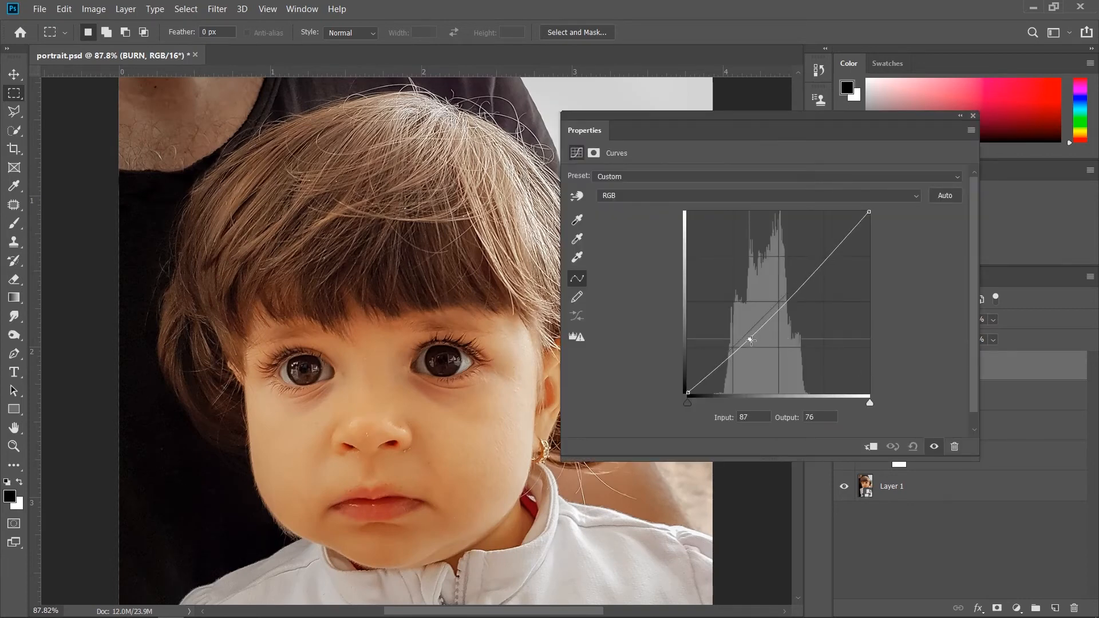
pyautogui.moveTo(755, 325); pyautogui.dragTo(750, 349)
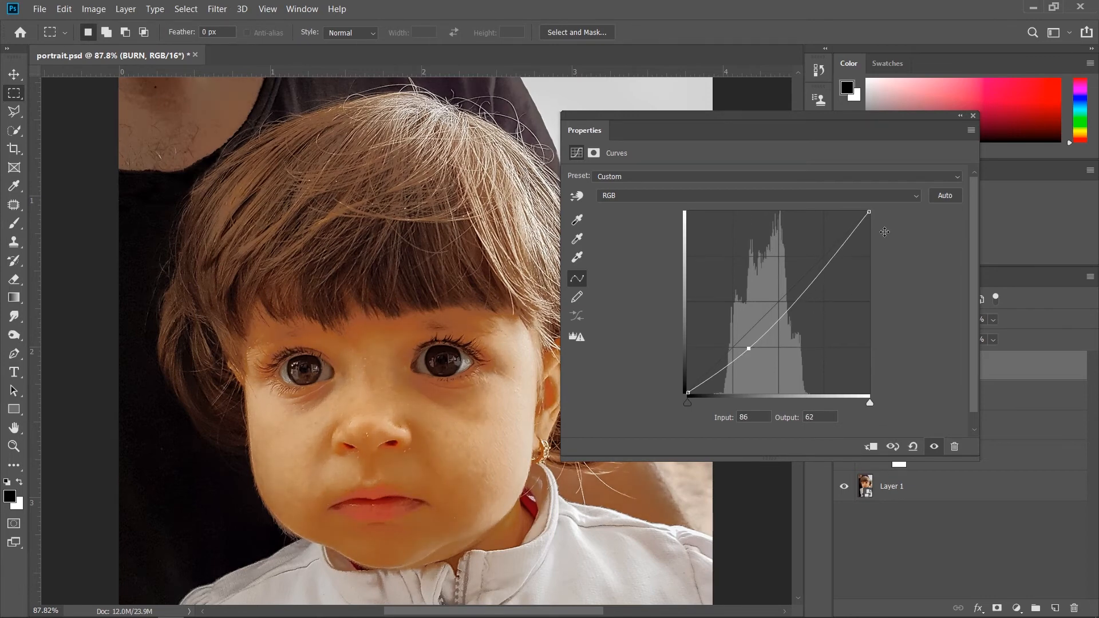
pyautogui.click(974, 116)
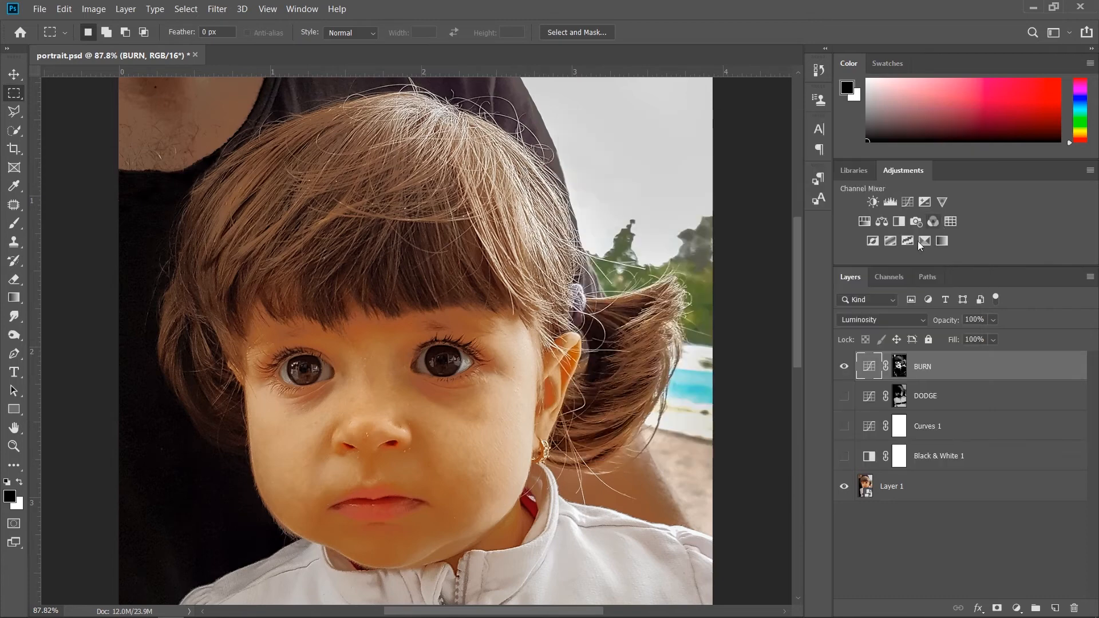
# Show the DODGE layer and soften its brightening by moving its curve point to input 92, output 147
pyautogui.click(844, 396)
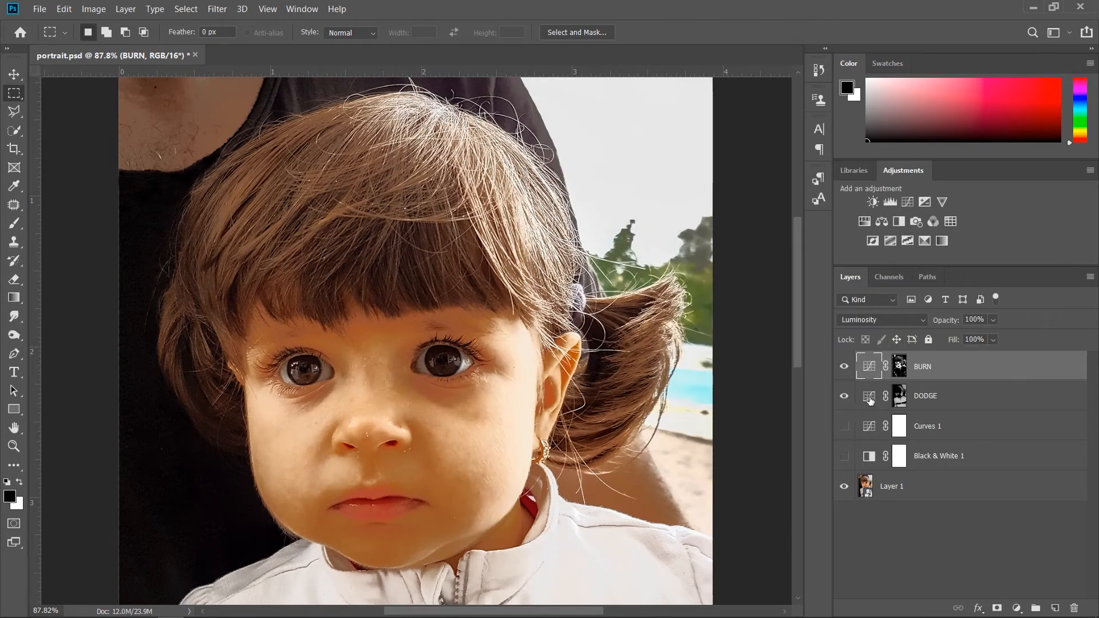
pyautogui.doubleClick(869, 396)
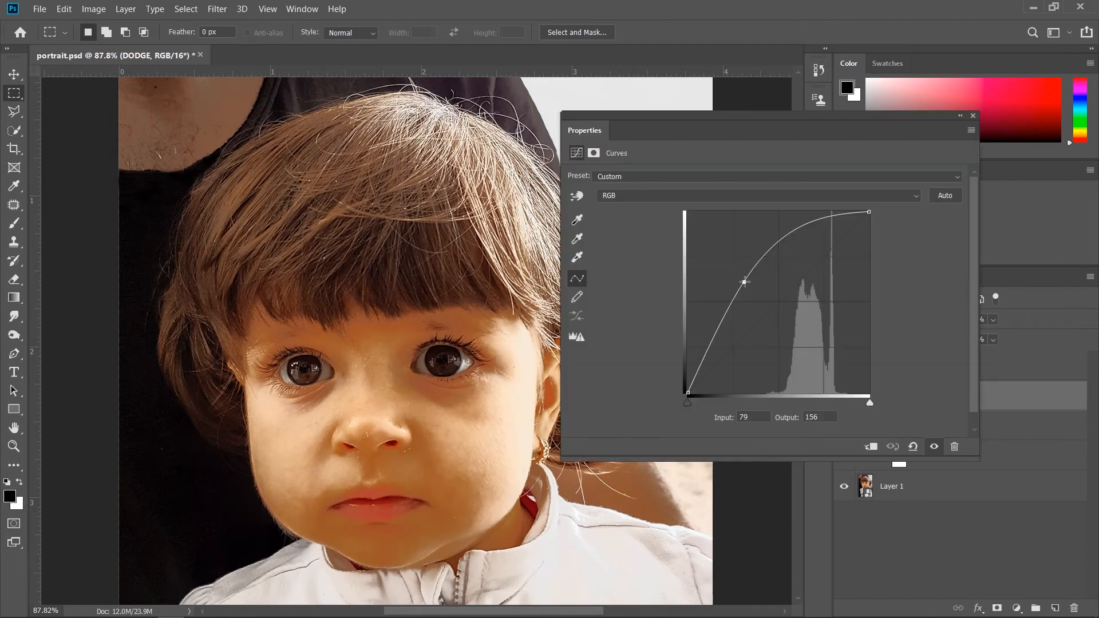
pyautogui.moveTo(744, 282); pyautogui.dragTo(753, 288)
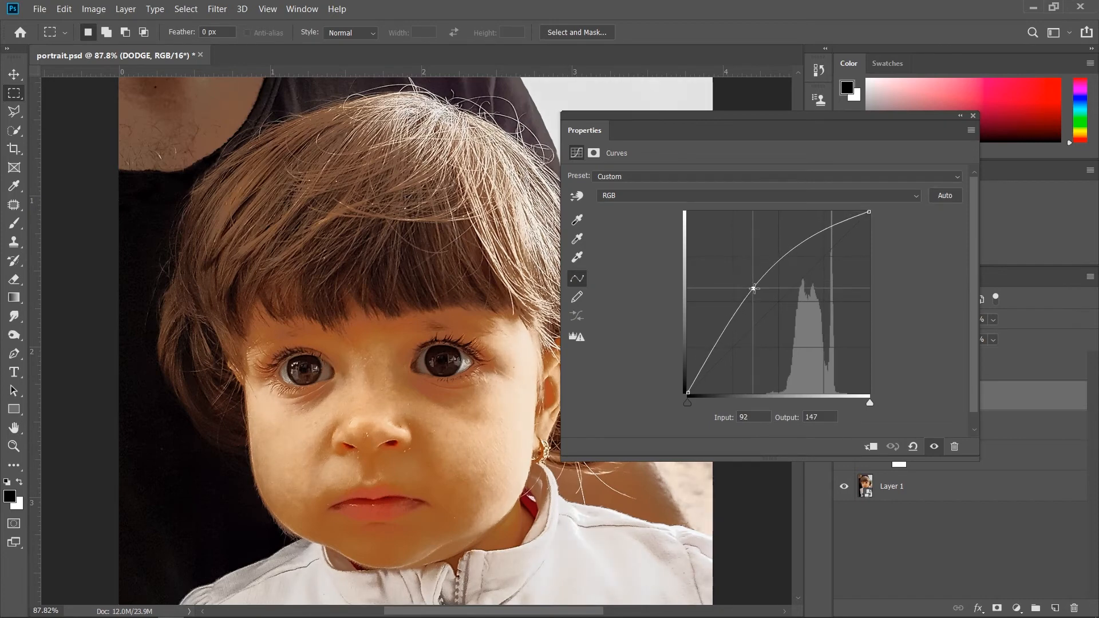
pyautogui.click(973, 115)
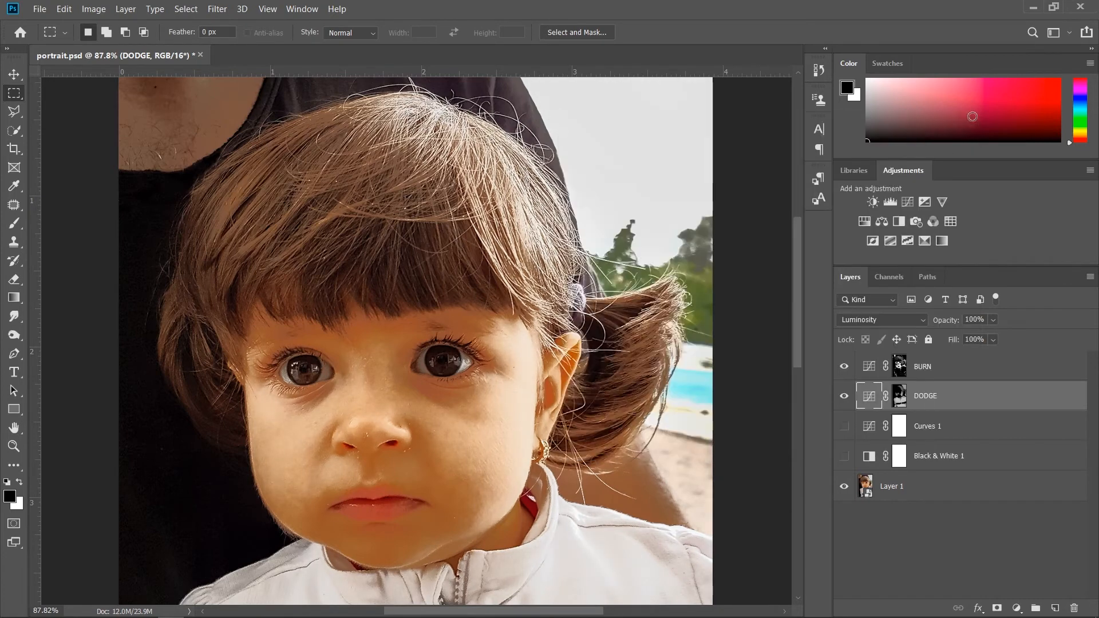
# Group the BURN and DODGE layers and name the group D & B
pyautogui.keyDown('shift'); pyautogui.click(957, 369); pyautogui.keyUp('shift')
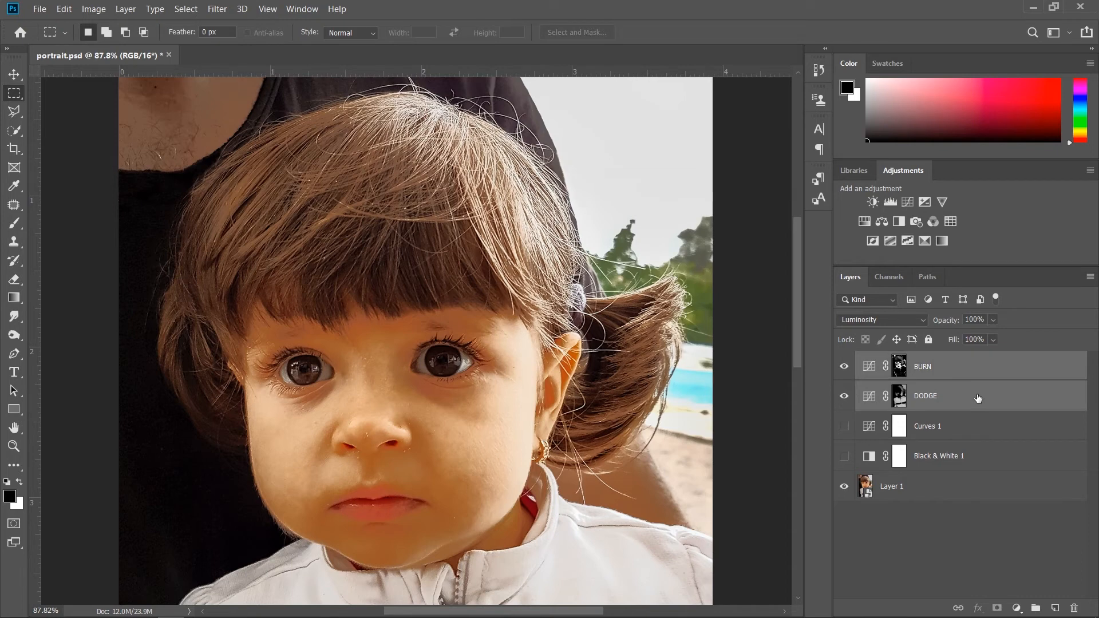
pyautogui.moveTo(978, 397)
pyautogui.mouseDown()
pyautogui.moveTo(1008, 544)
pyautogui.moveTo(1036, 607)
pyautogui.mouseUp()
pyautogui.doubleClick(899, 360)
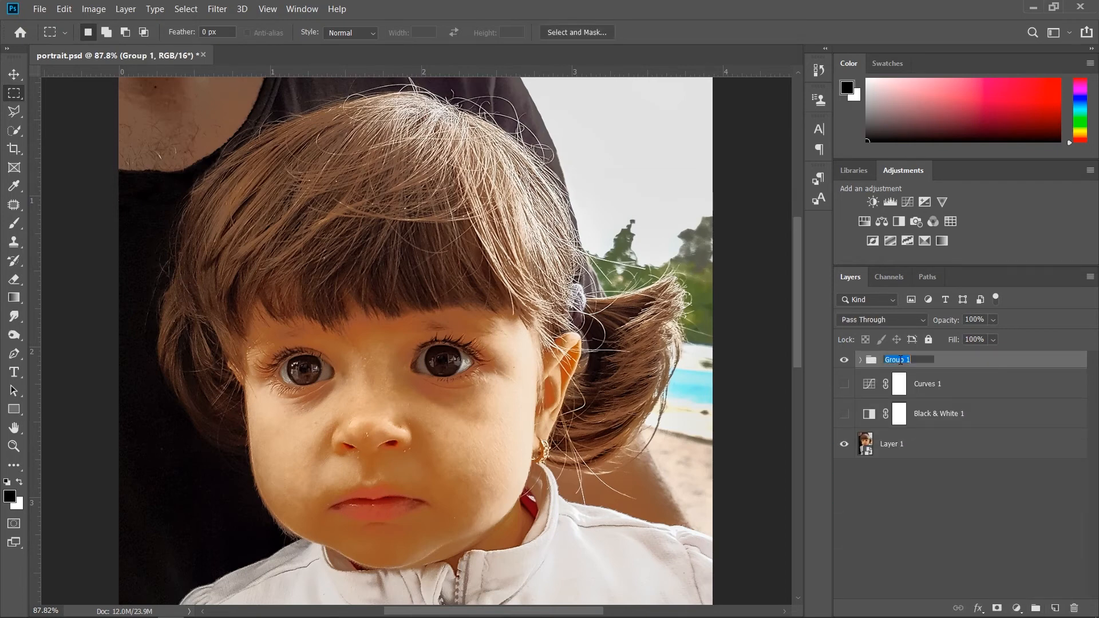
pyautogui.write('D & B')
pyautogui.press('Return')
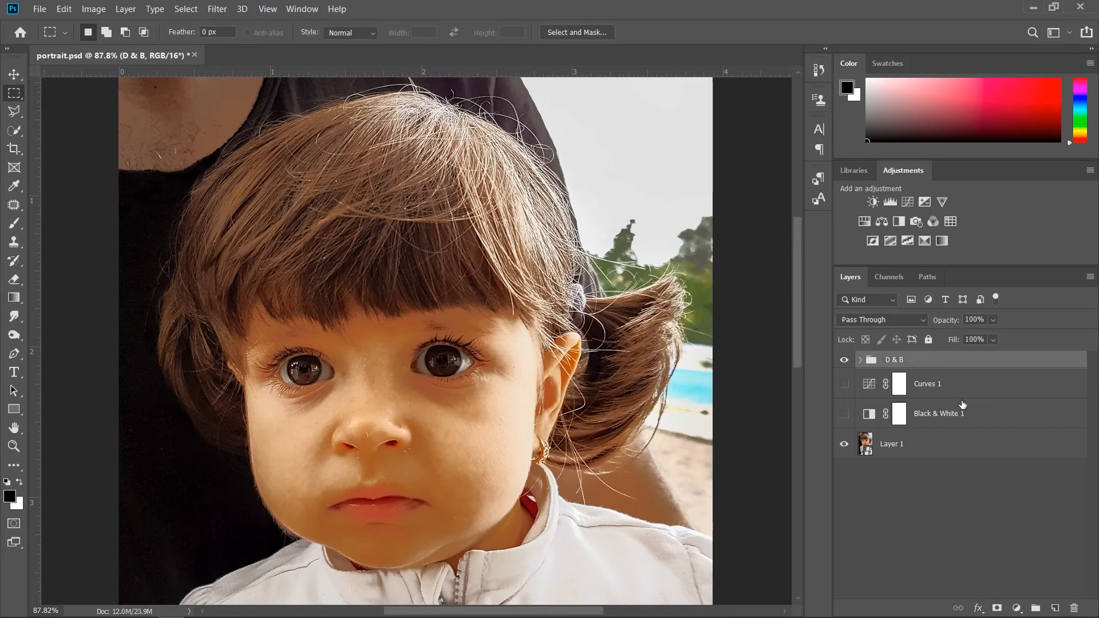
# Reduce the D & B group's opacity to 55% and add a black mask that hides its effect
pyautogui.moveTo(951, 321); pyautogui.dragTo(945, 323)
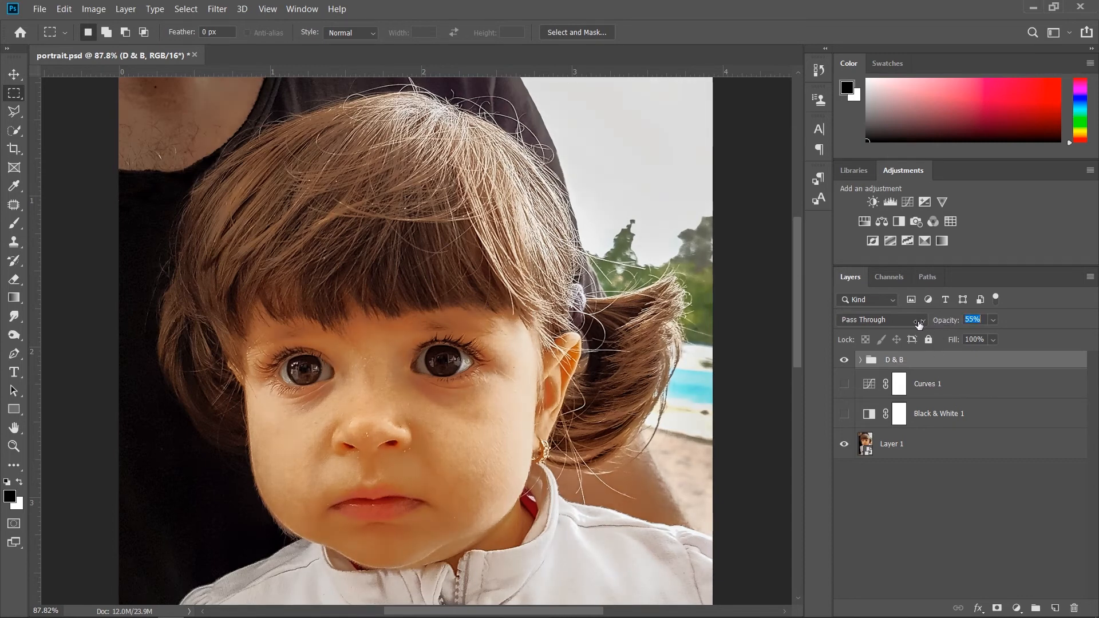
pyautogui.moveTo(914, 325)
pyautogui.mouseDown()
pyautogui.moveTo(905, 325)
pyautogui.moveTo(920, 325)
pyautogui.mouseUp()
pyautogui.keyDown('alt'); pyautogui.click(996, 607); pyautogui.keyUp('alt')
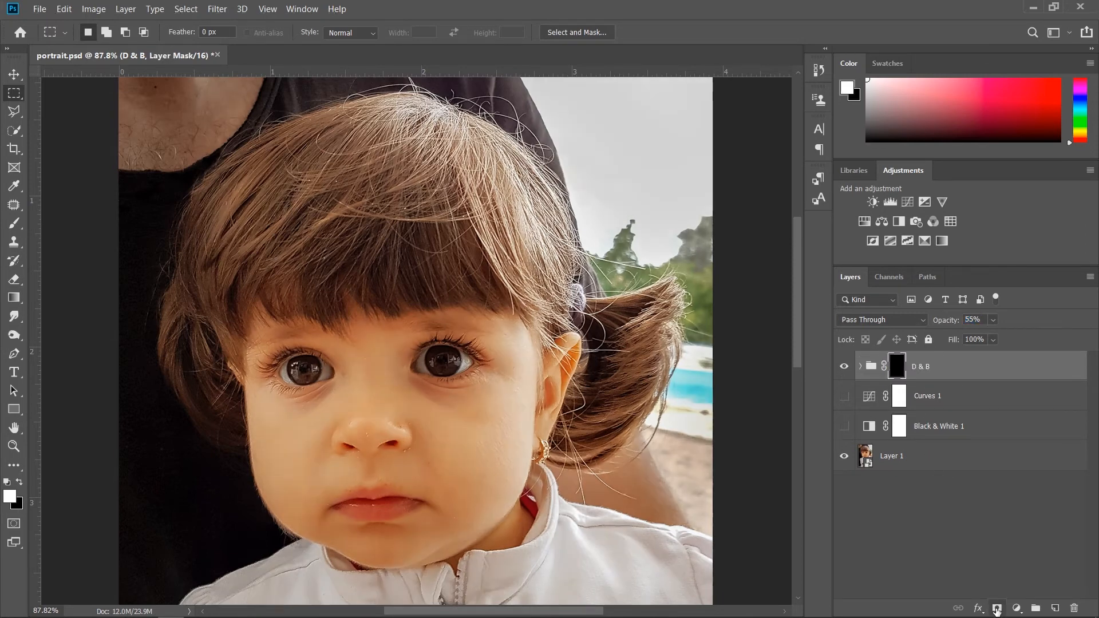
# Paint white on the D & B group's mask over the face, hair and ponytail with a soft 150 px brush, sparing the eyes and lips
pyautogui.press('x')
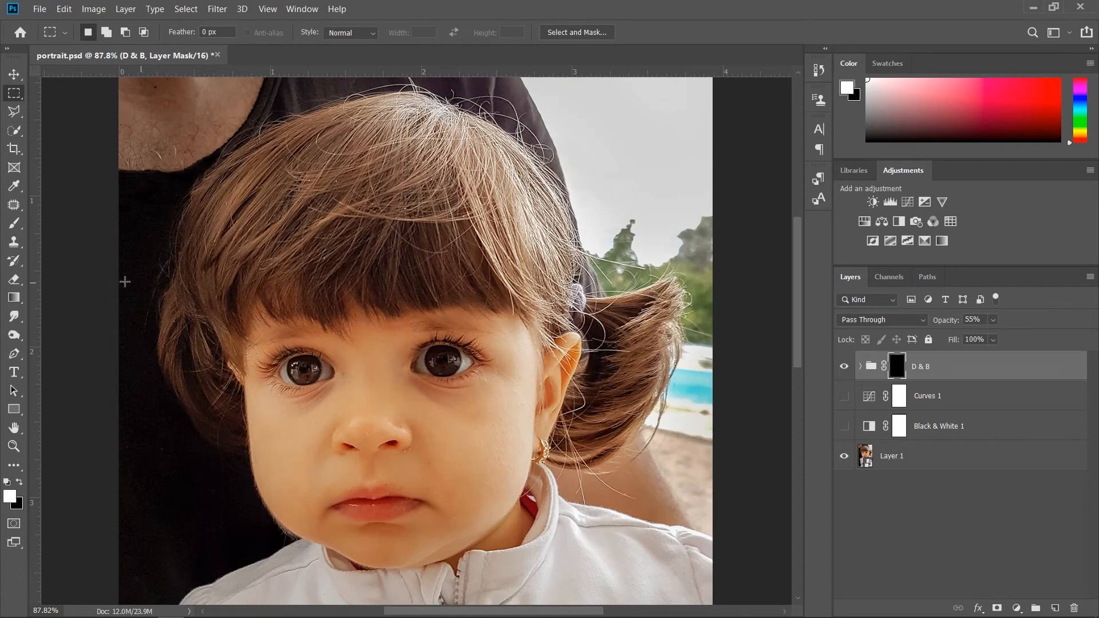
pyautogui.click(15, 224)
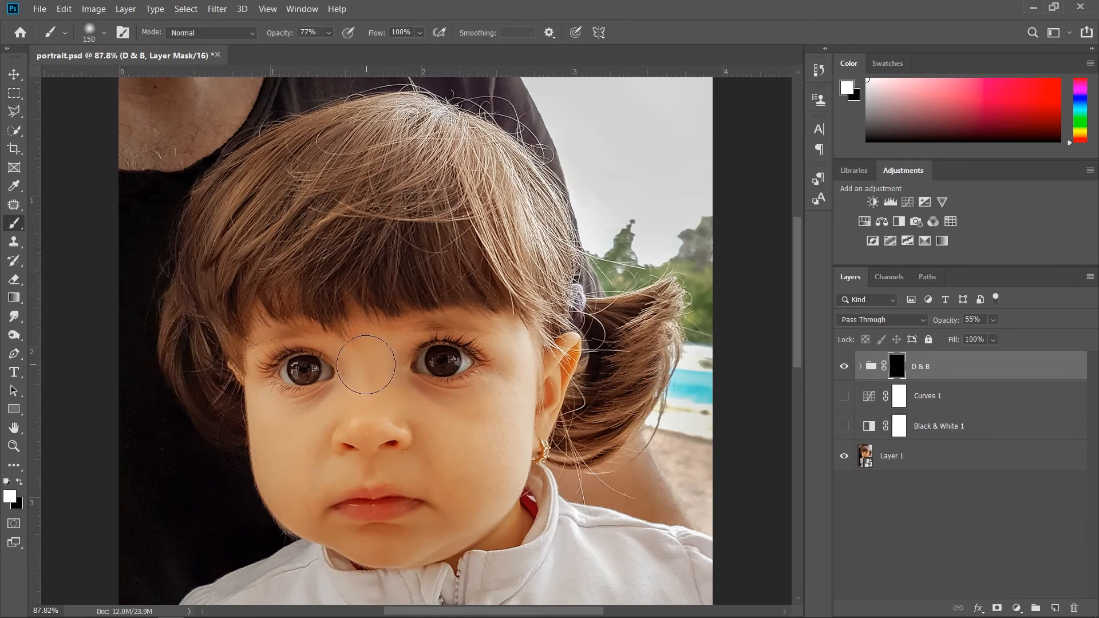
pyautogui.rightClick(369, 363)
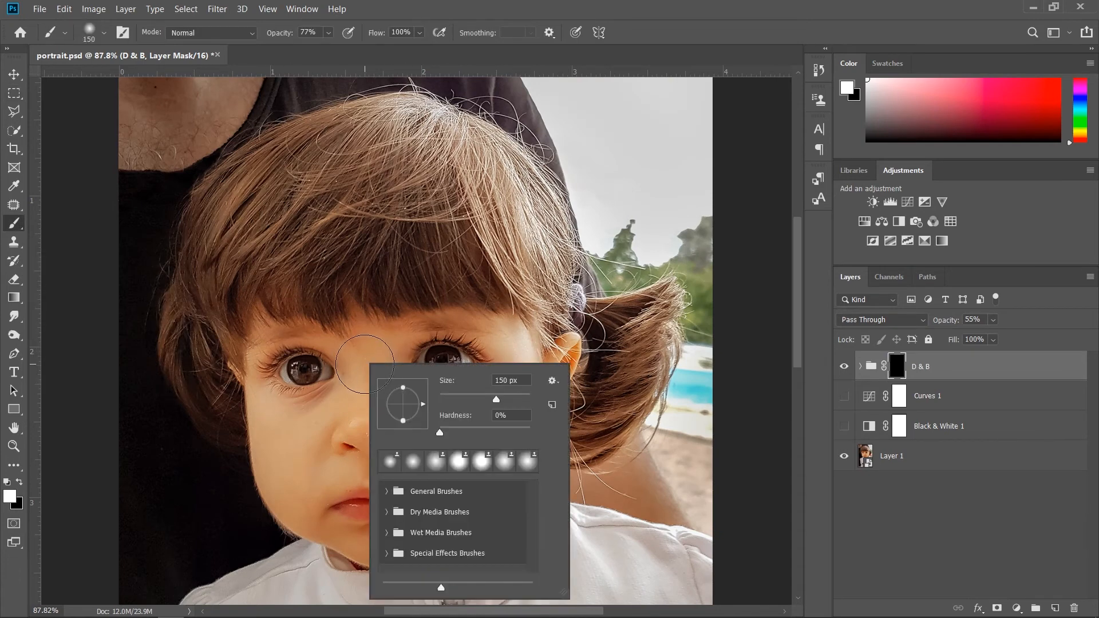
pyautogui.click(372, 309)
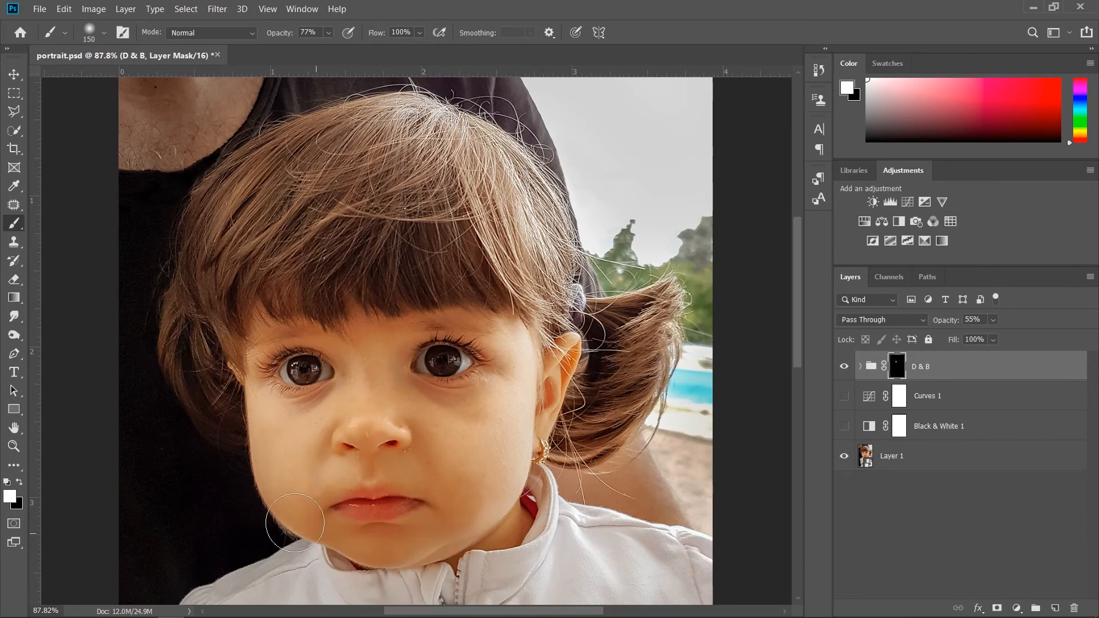
pyautogui.moveTo(271, 456)
pyautogui.mouseDown()
pyautogui.moveTo(312, 423)
pyautogui.moveTo(500, 406)
pyautogui.moveTo(525, 347)
pyautogui.mouseUp()
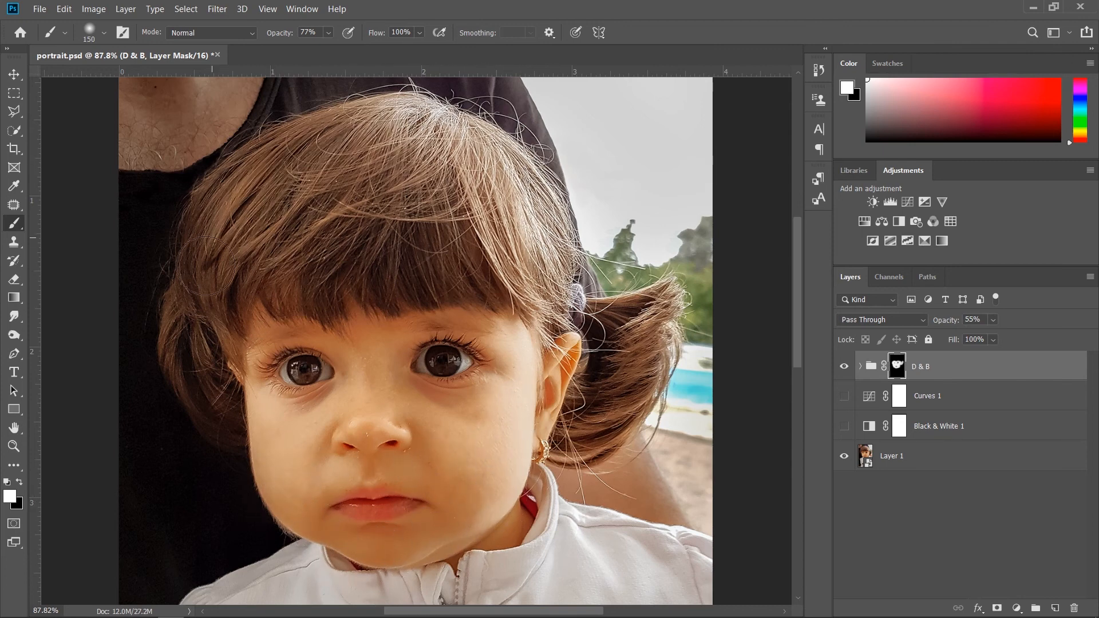
pyautogui.keyDown('alt'); pyautogui.click(897, 367); pyautogui.keyUp('alt')
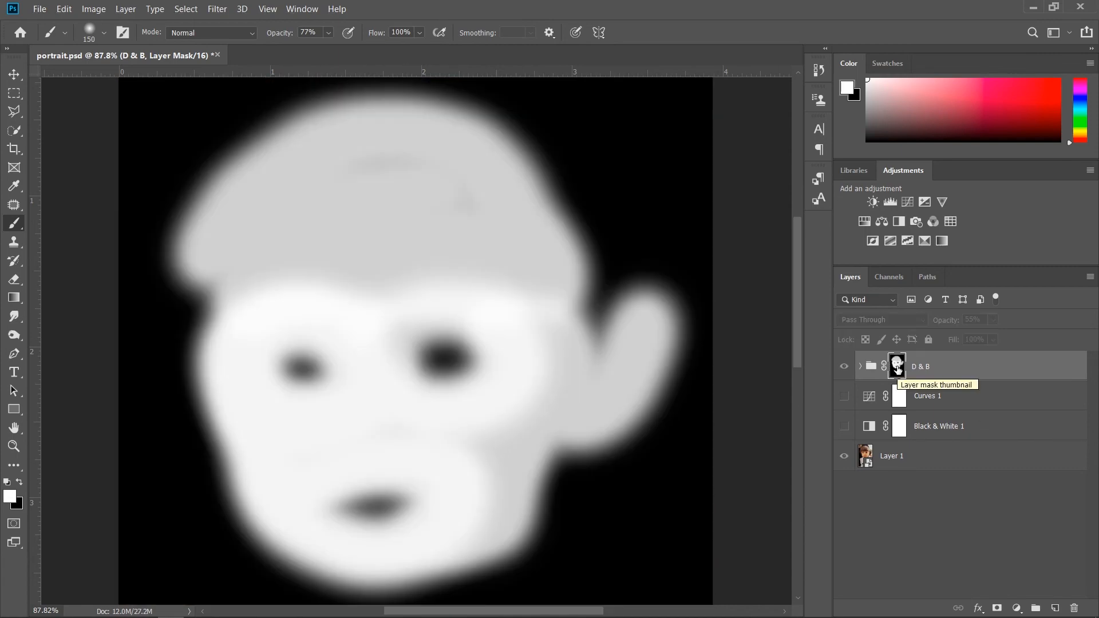
pyautogui.keyDown('alt'); pyautogui.click(896, 366); pyautogui.keyUp('alt')
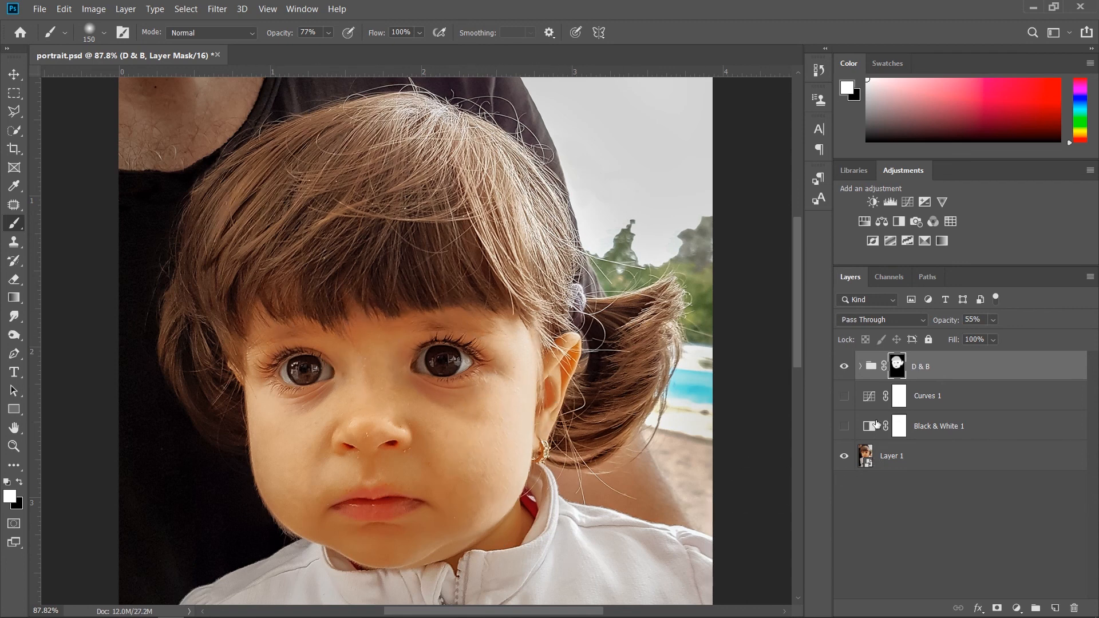
# Lower the D & B group's opacity to 41%, comparing the portrait with and without the group
pyautogui.click(843, 366)
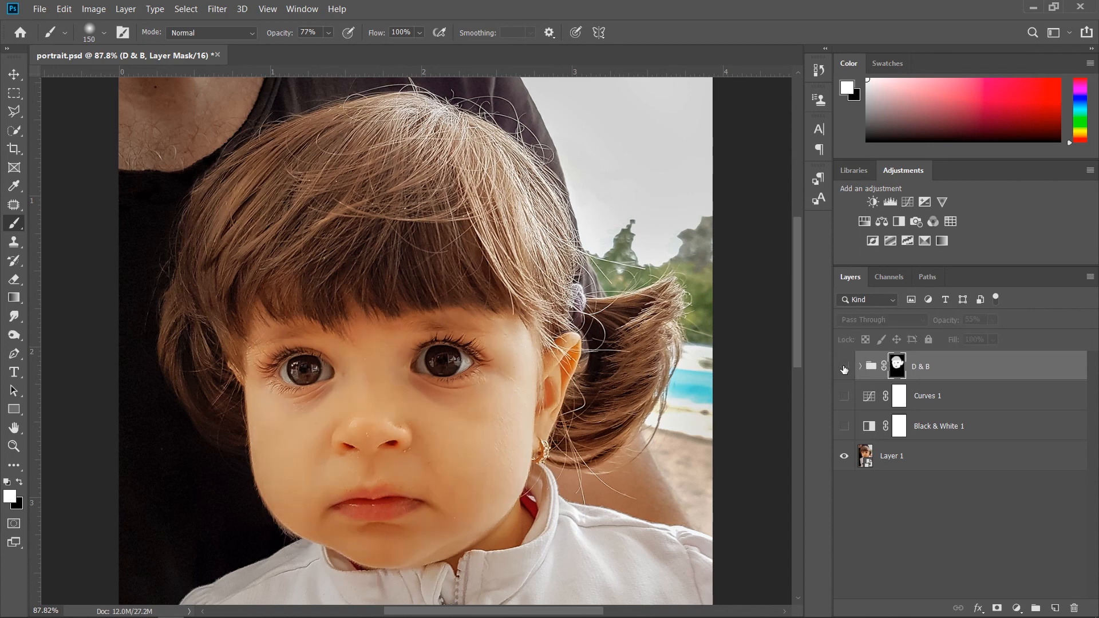
pyautogui.click(845, 367)
pyautogui.moveTo(948, 320); pyautogui.dragTo(947, 322)
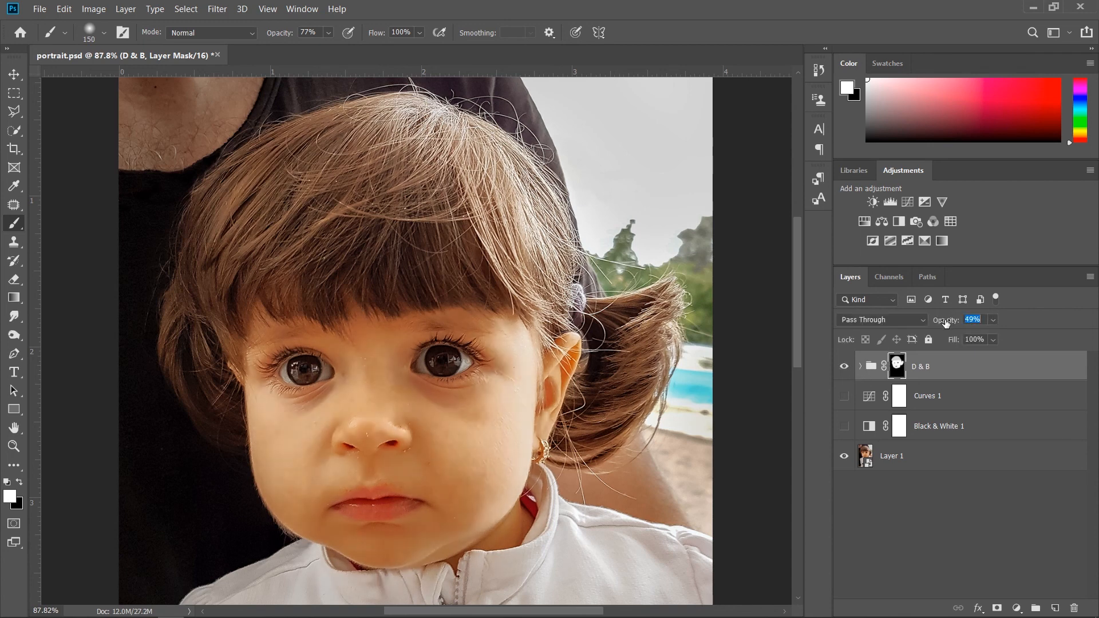
pyautogui.click(844, 367)
pyautogui.click(844, 367)
pyautogui.click(844, 367)
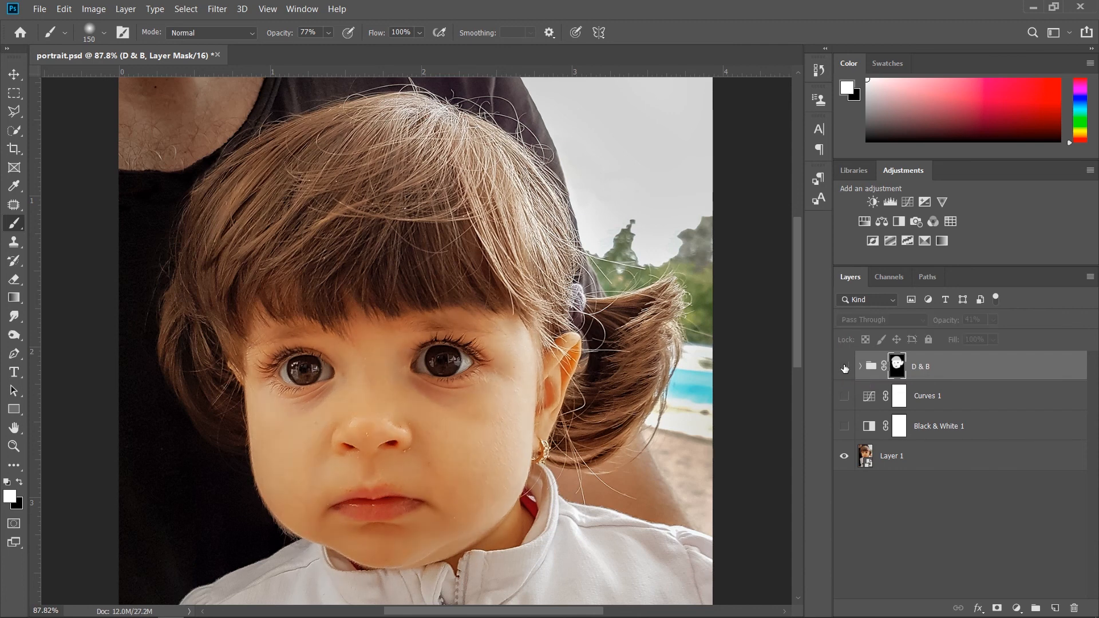
pyautogui.click(844, 366)
# Delete the Curves 1 and Black & White 1 helper layers and compare the whole portrait with and without the D & B group
pyautogui.click(961, 400)
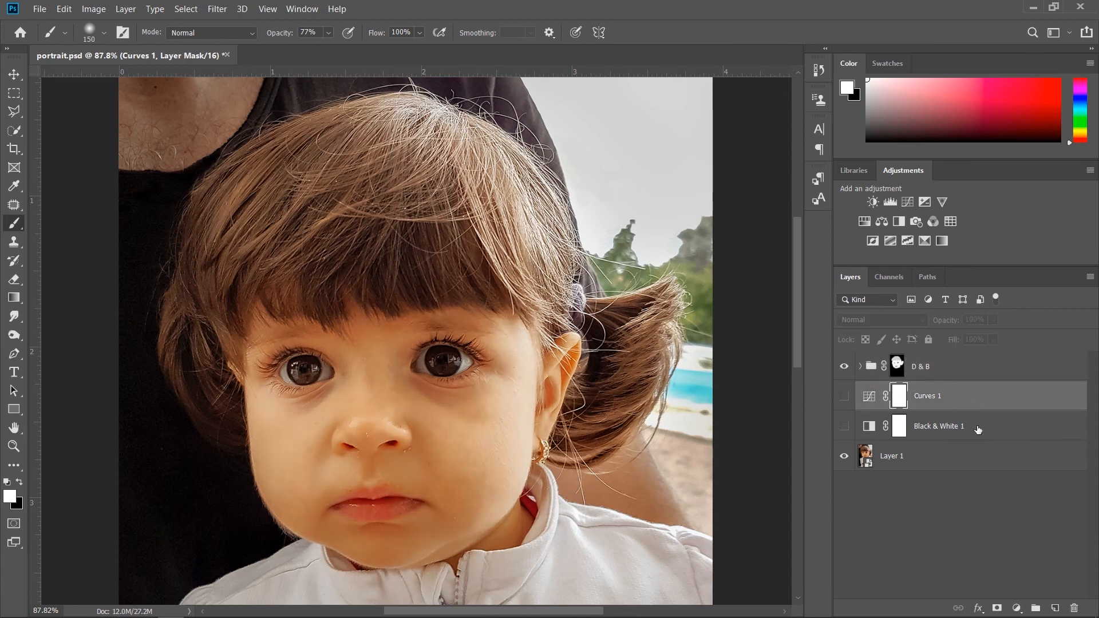
pyautogui.keyDown('shift'); pyautogui.click(978, 430); pyautogui.keyUp('shift')
pyautogui.moveTo(983, 394); pyautogui.dragTo(1073, 608)
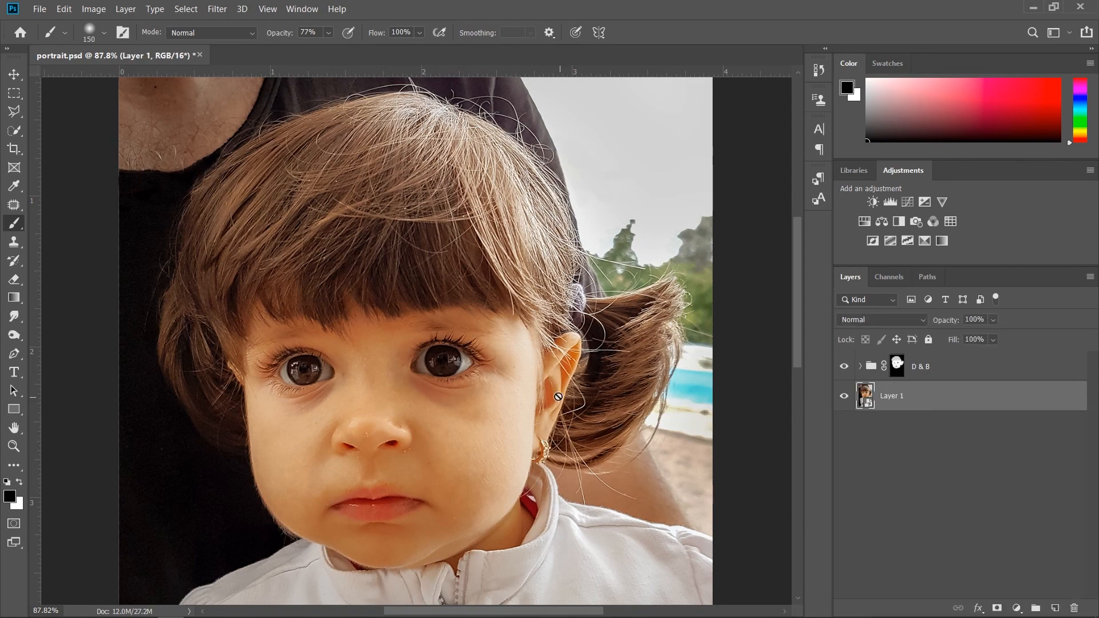
pyautogui.hotkey('ctrl', '0')
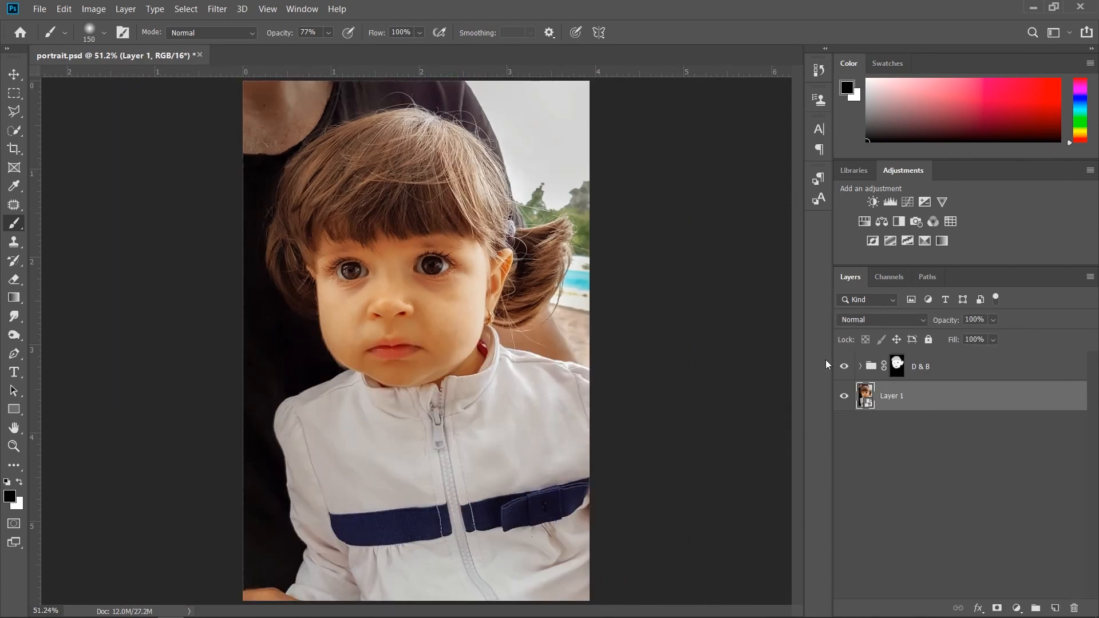
pyautogui.click(844, 367)
pyautogui.click(844, 367)
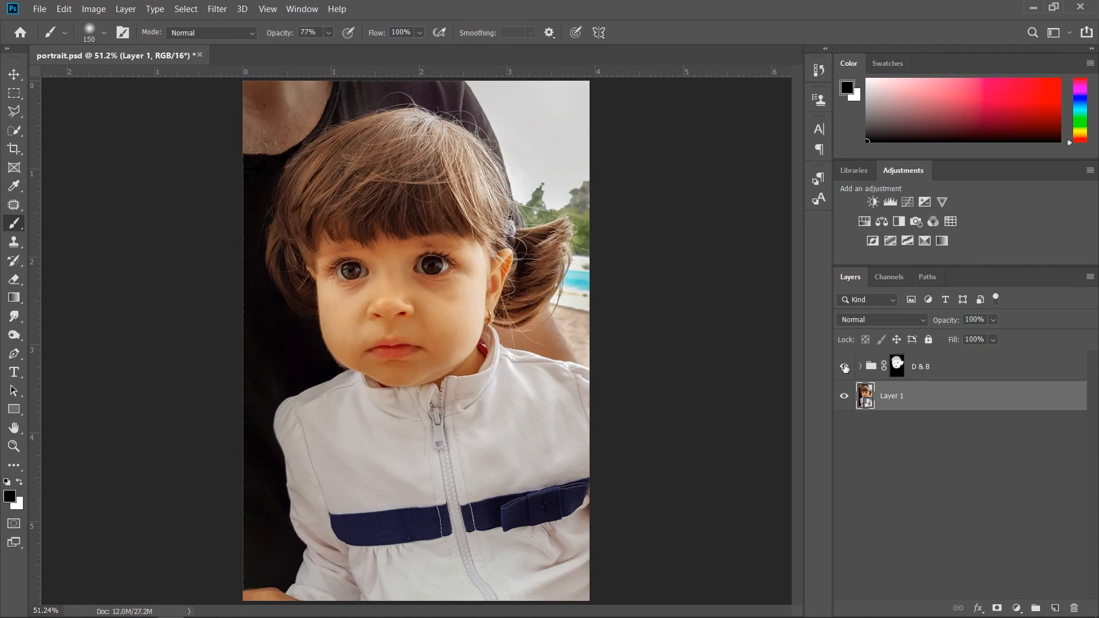